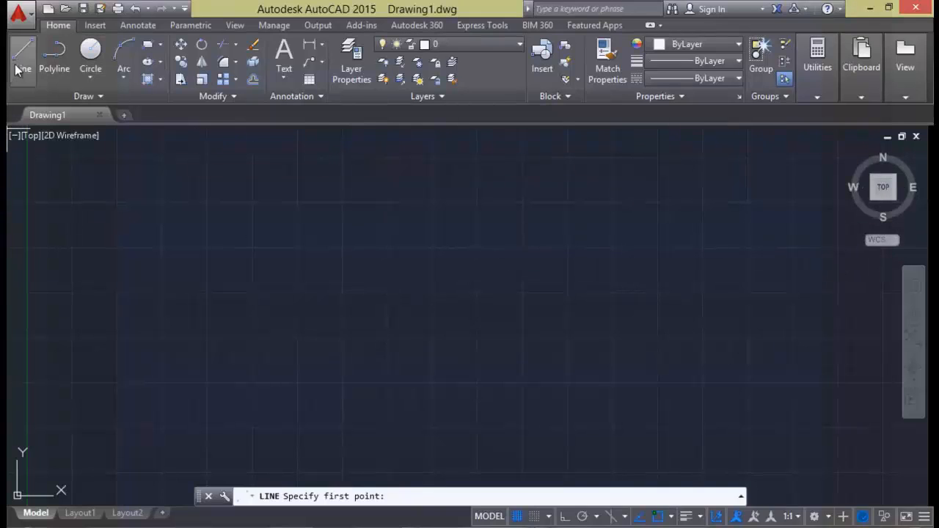
key(Escape)
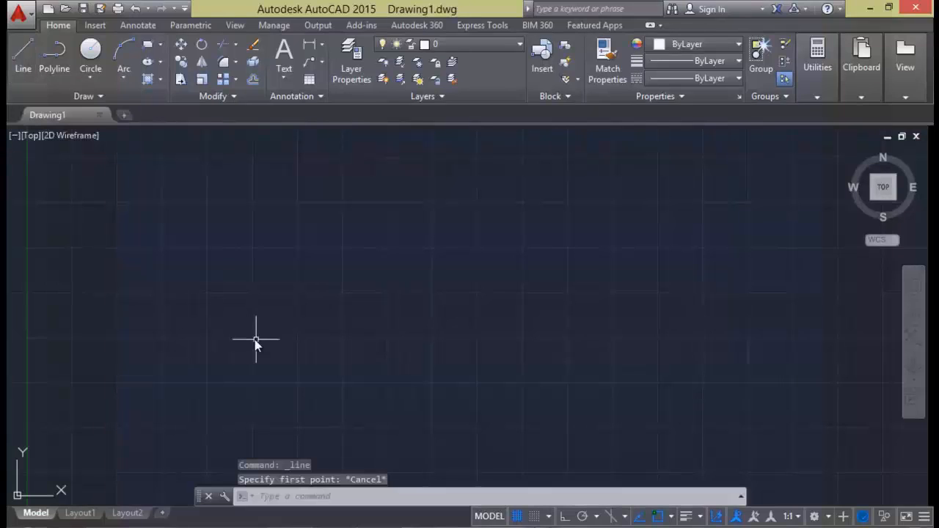
text(l)
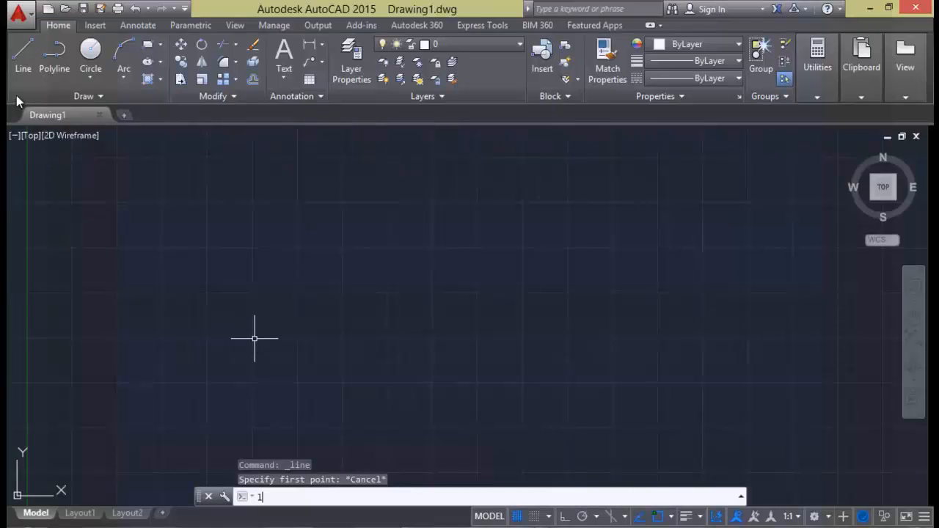
key(Return)
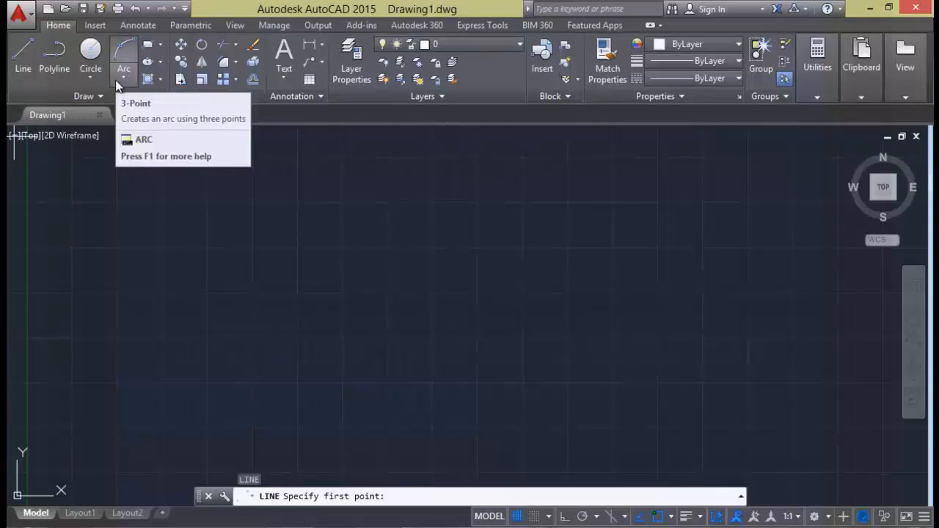
click(20, 59)
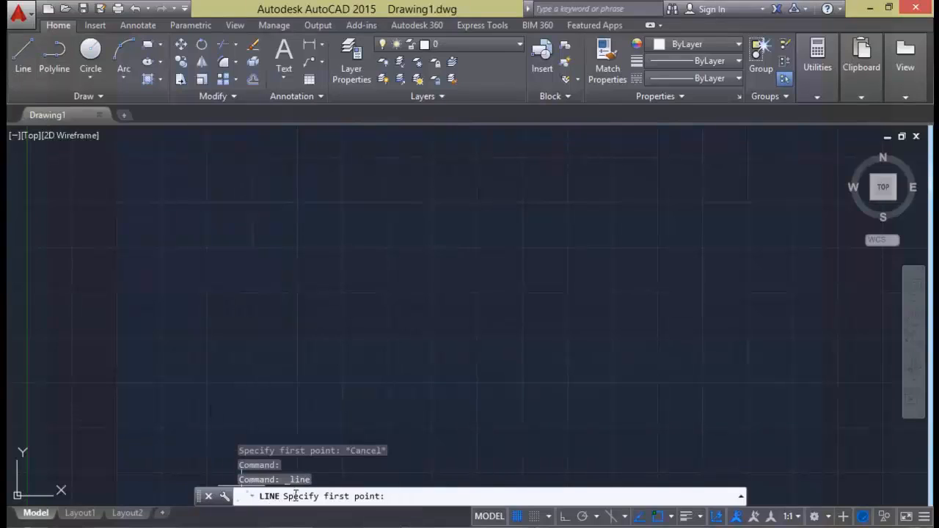
key(Escape)
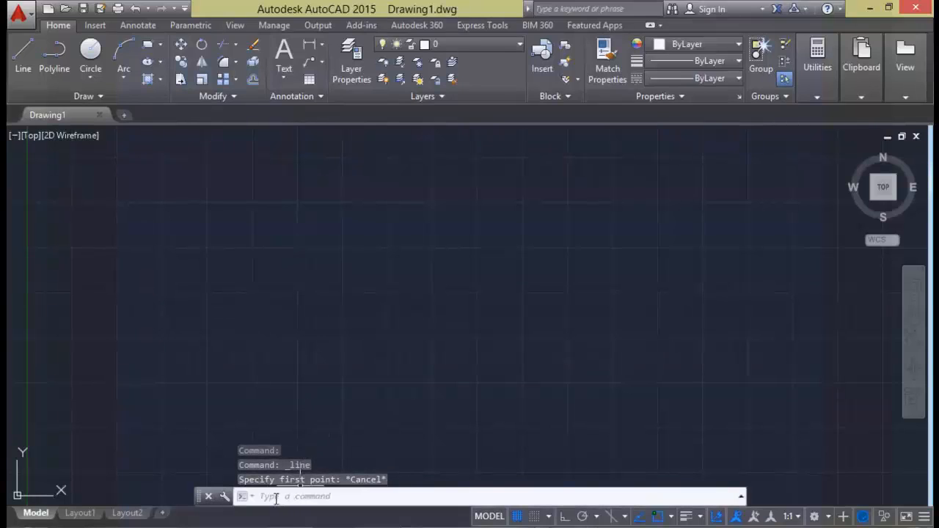
key(Escape)
key(Escape)
key(Escape)
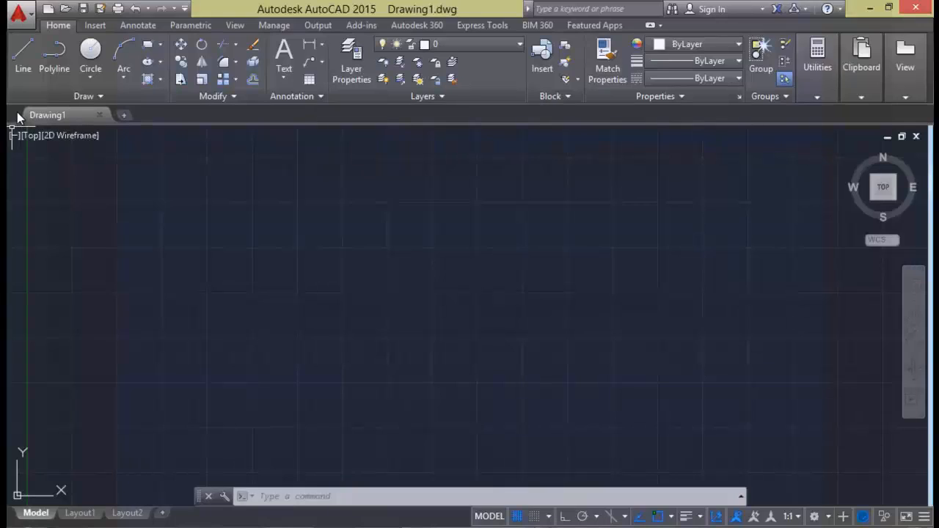
text(line)
key(Return)
key(Escape)
key(Return)
key(Escape)
key(Escape)
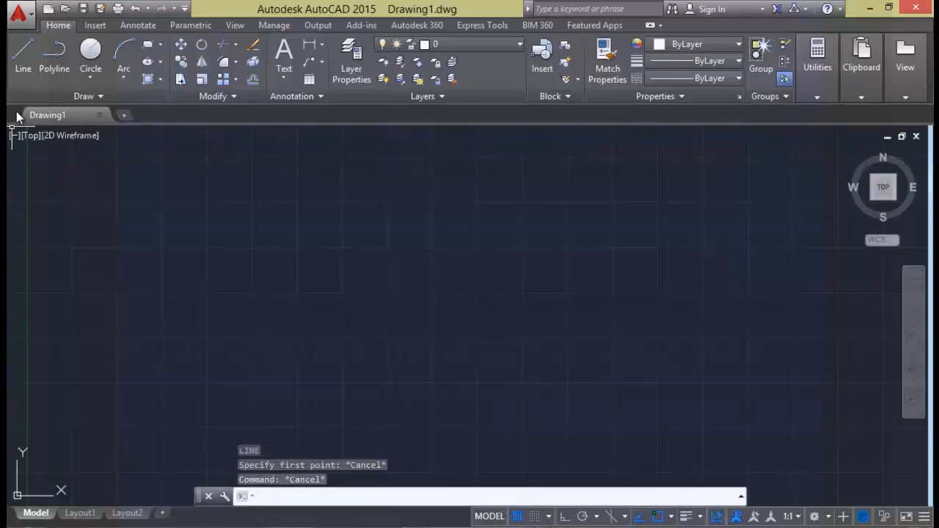
click(242, 304)
key(Escape)
click(284, 396)
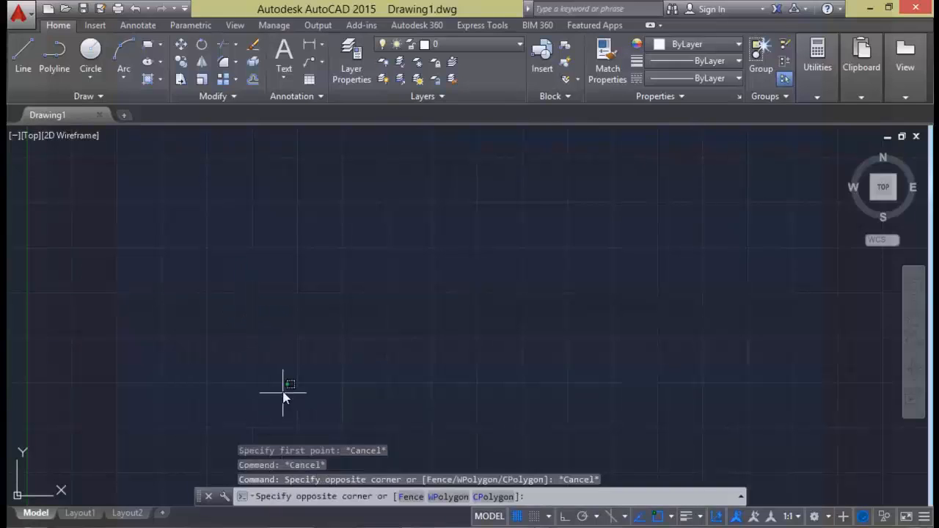
key(Escape)
key(Return)
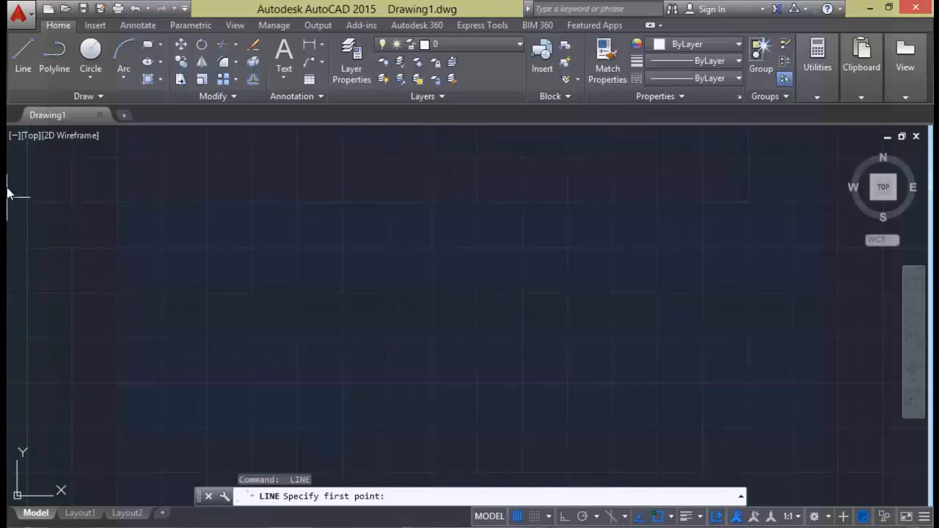
Draw a zigzag chain of three connected line segments, running from the upper left-centre of the drawing down to the lower centre.
click(23, 53)
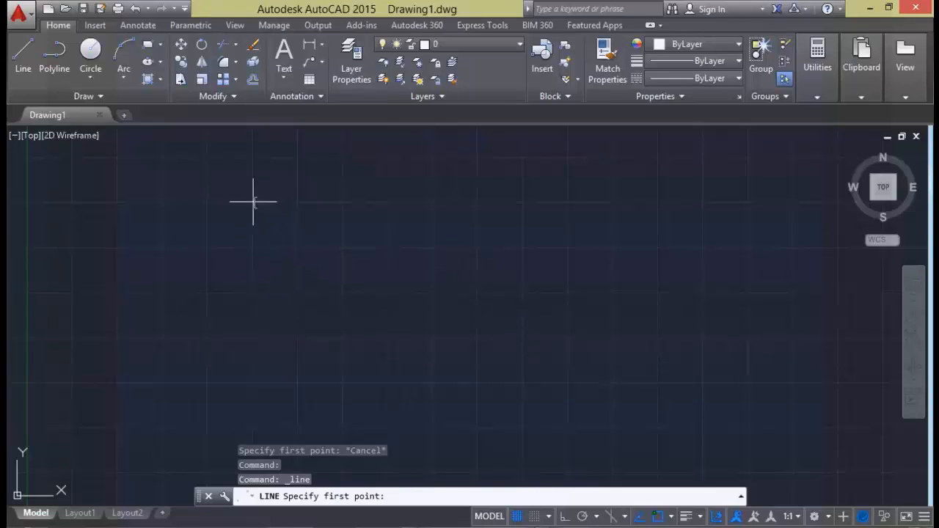
click(294, 206)
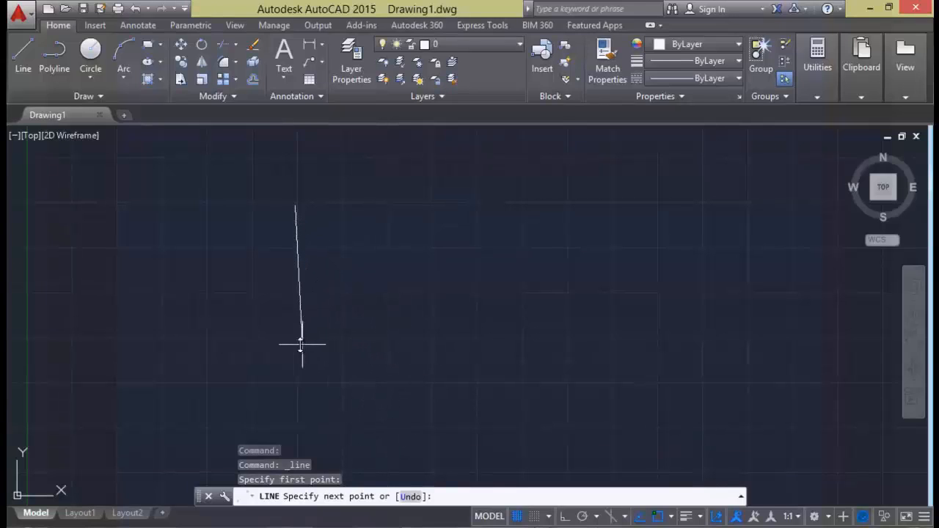
click(259, 341)
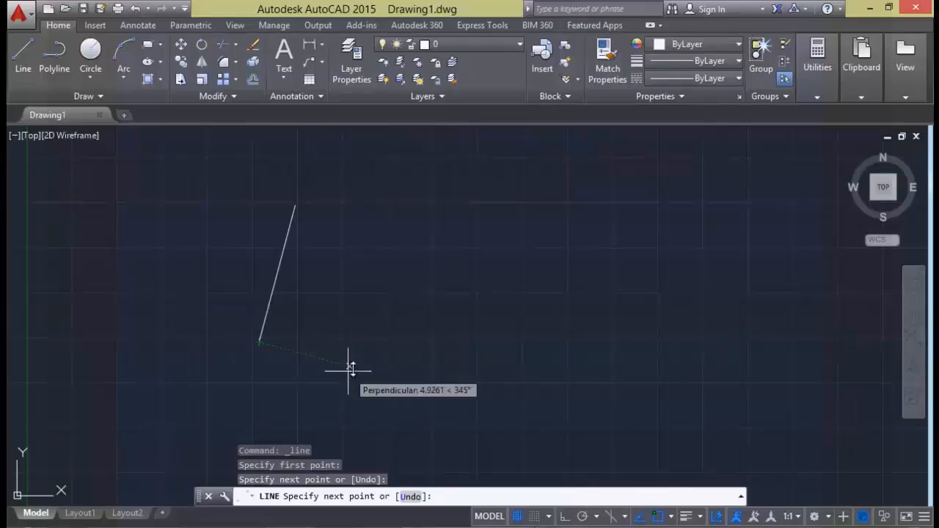
click(396, 309)
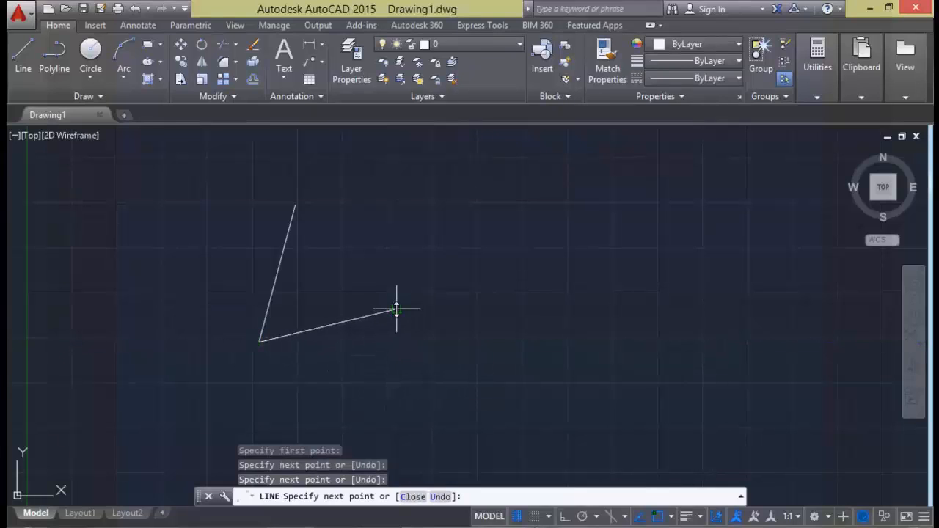
click(503, 399)
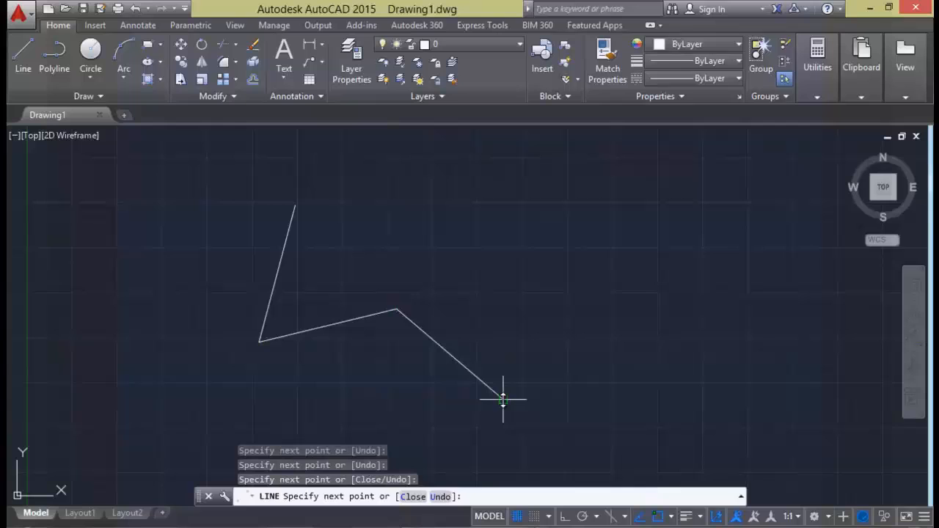
Add three more segments to the open line chain and remove all three with the Line command's Undo option.
click(388, 427)
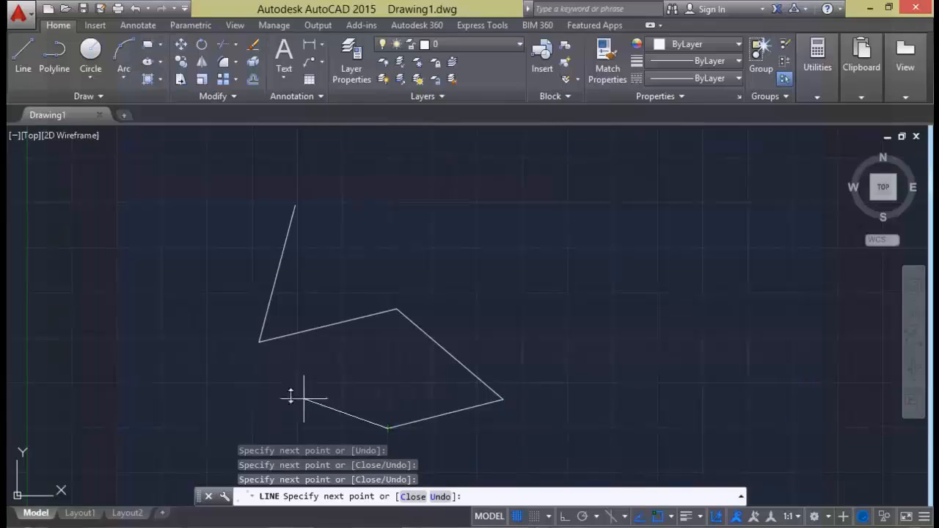
click(233, 384)
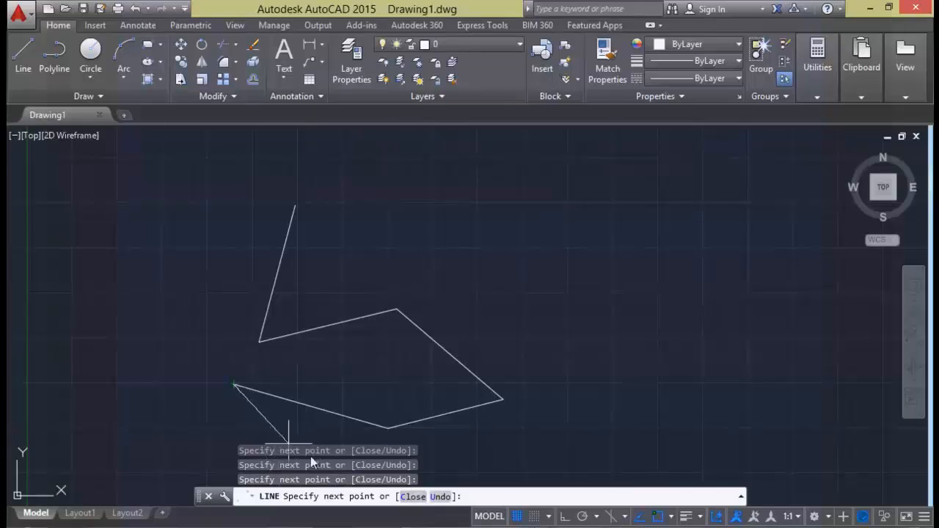
click(176, 276)
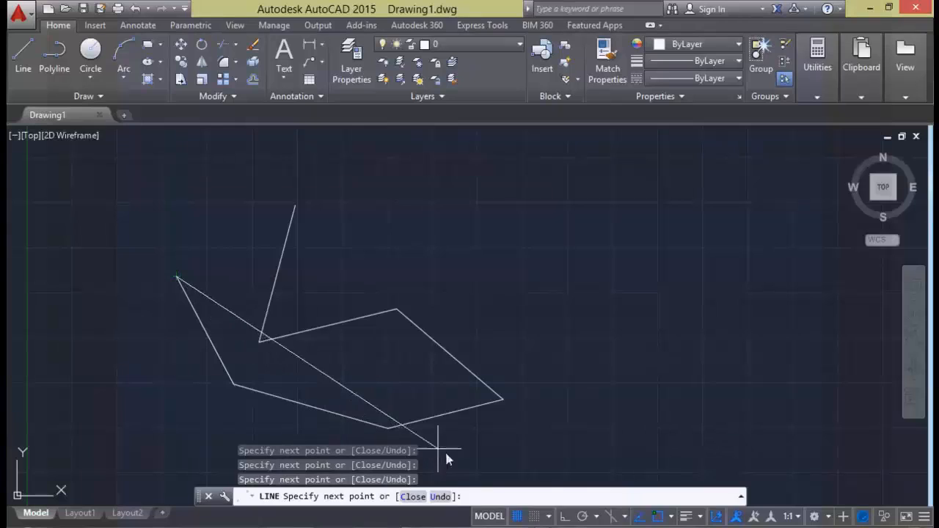
click(440, 496)
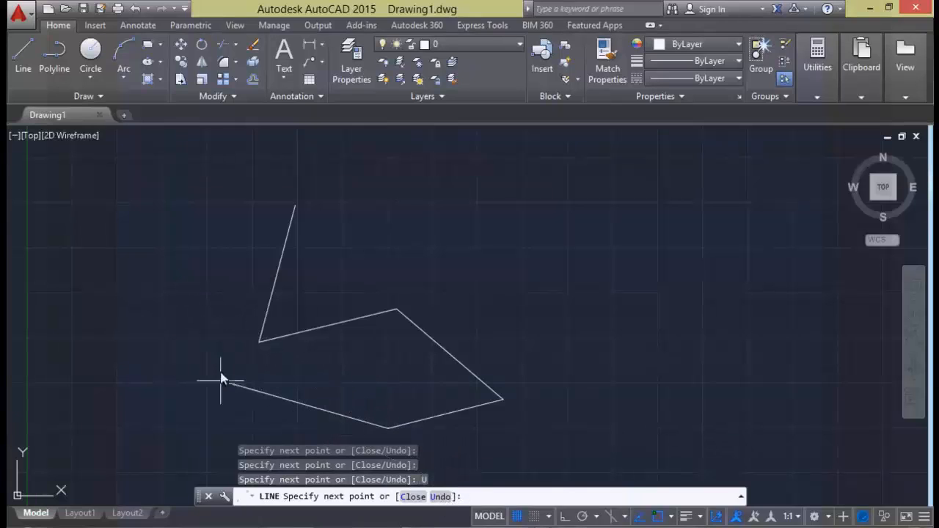
click(440, 497)
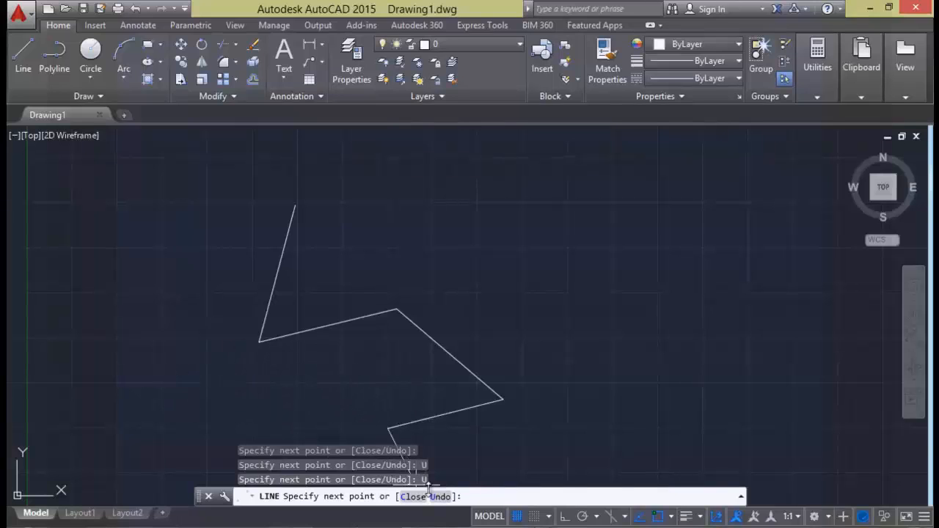
click(441, 497)
Extend the chain with a long near-horizontal segment and two segments rising to the upper left, and undo these three segments.
click(252, 396)
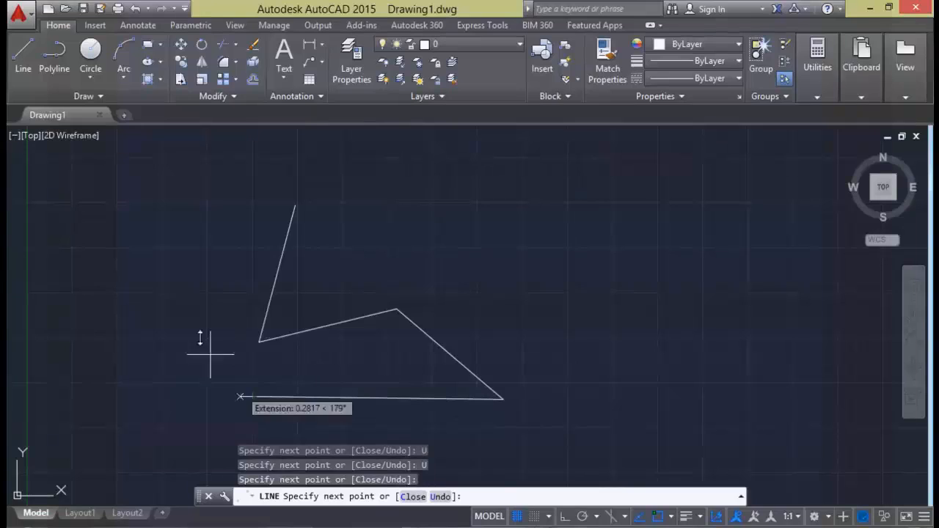
click(169, 303)
click(113, 243)
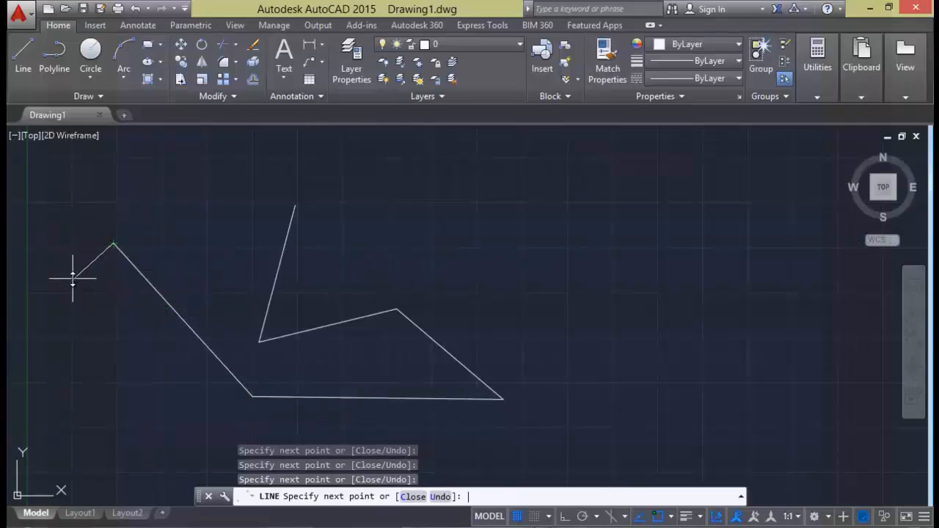
key(Return)
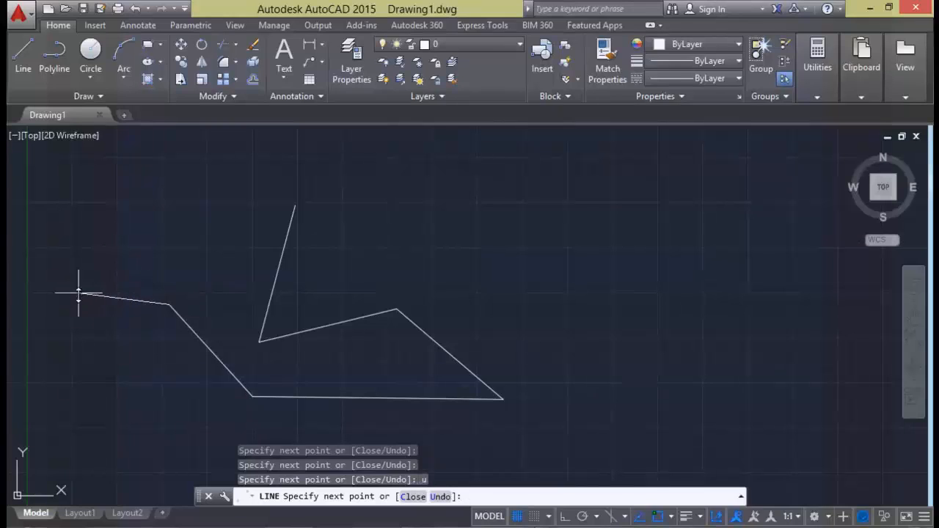
text(u)
key(Return)
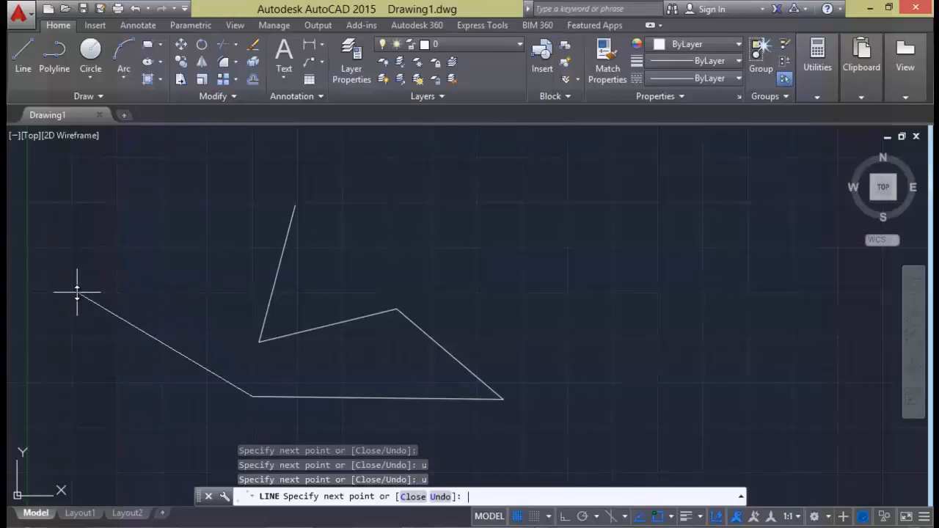
key(Return)
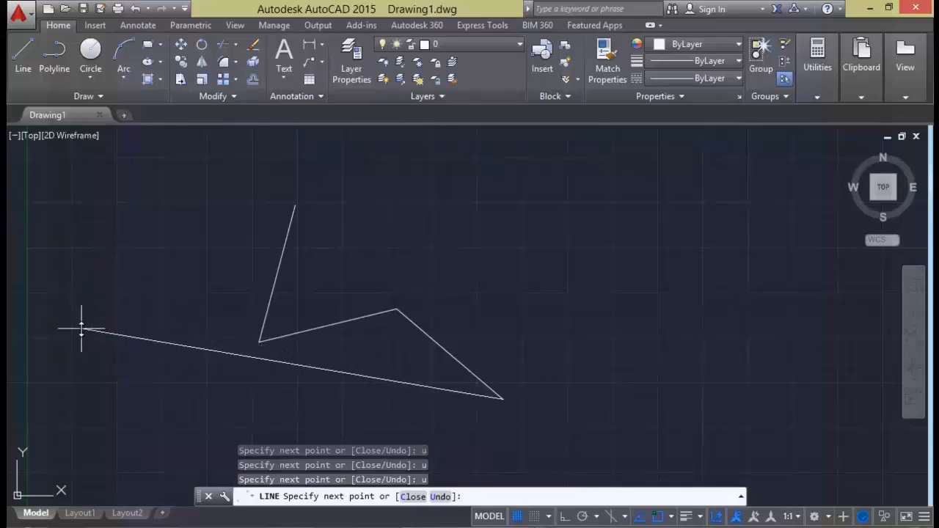
Close the line chain back to its first point with the Close option.
text(c)
key(Return)
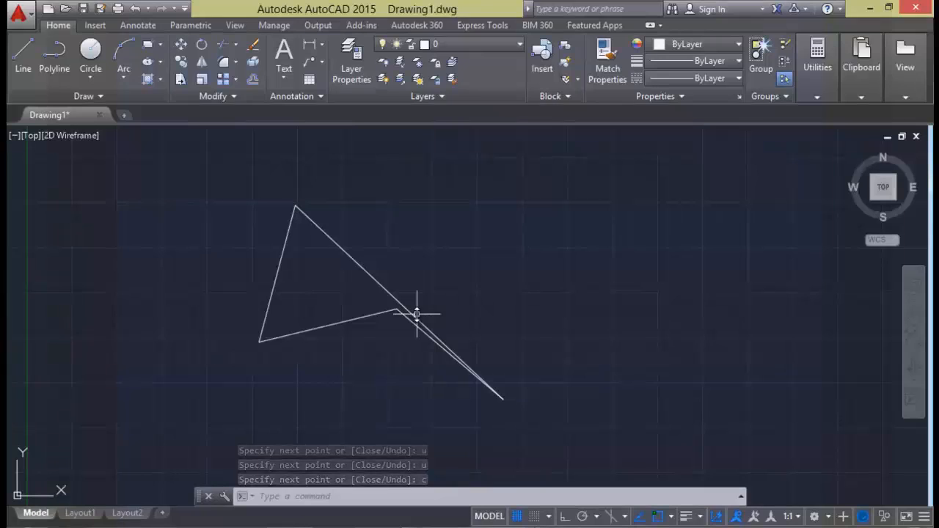
Draw a second closed shape of four self-crossing line segments to the right of the first, finishing it with the Close option.
click(22, 55)
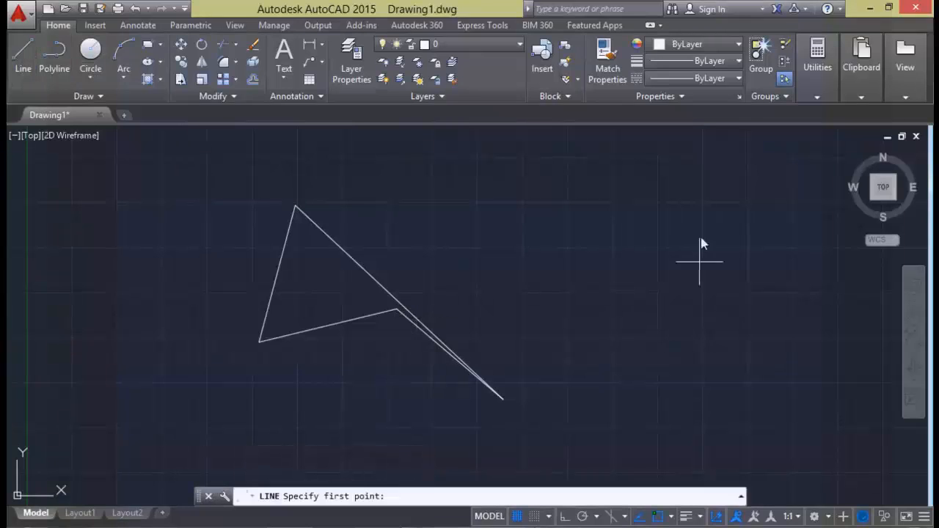
click(705, 223)
click(616, 323)
click(744, 370)
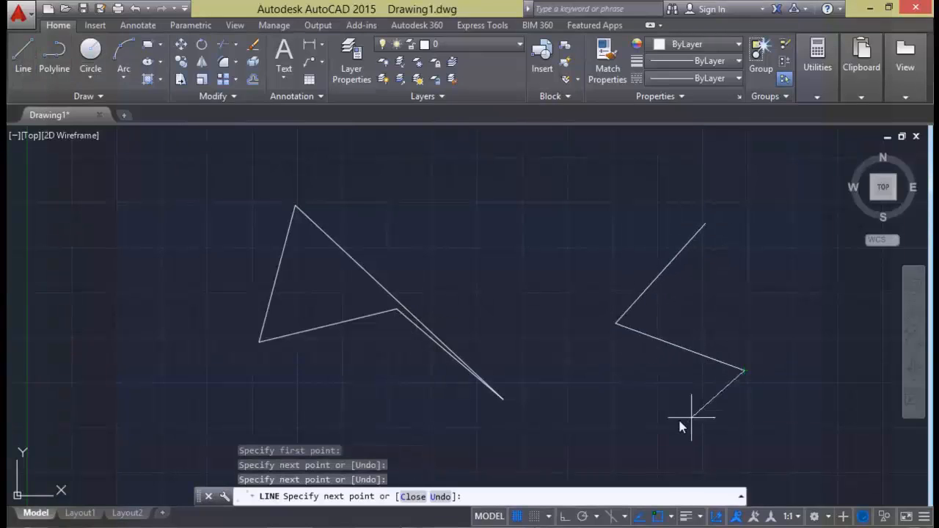
click(672, 423)
text(c)
key(Return)
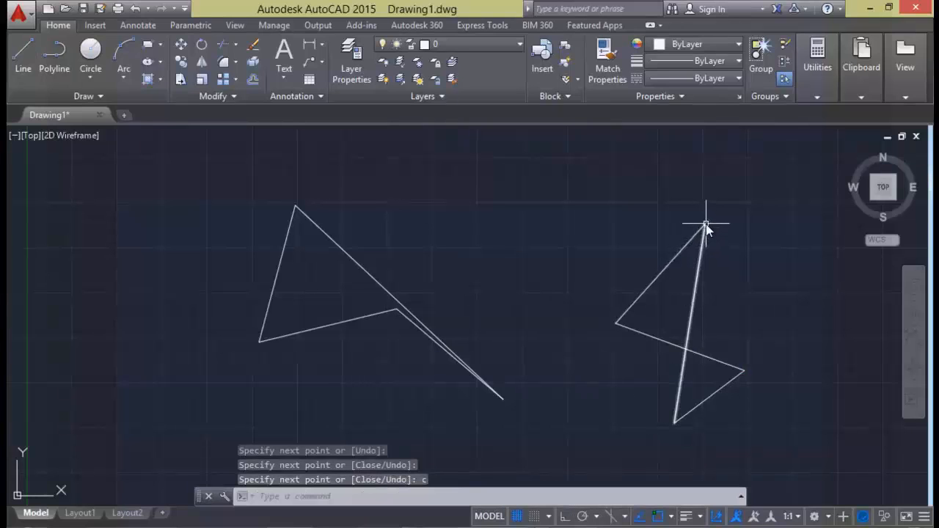
Select all the lines of the second shape with a selection window and clear the selection.
click(577, 172)
click(793, 444)
key(Escape)
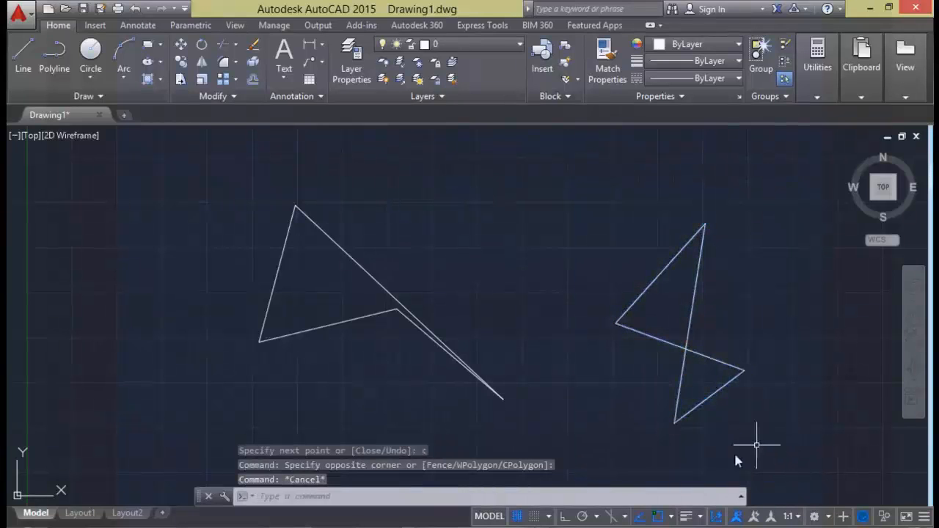
Move the upper-left line of the second shape by its midpoint grip into the space between the two shapes.
click(650, 285)
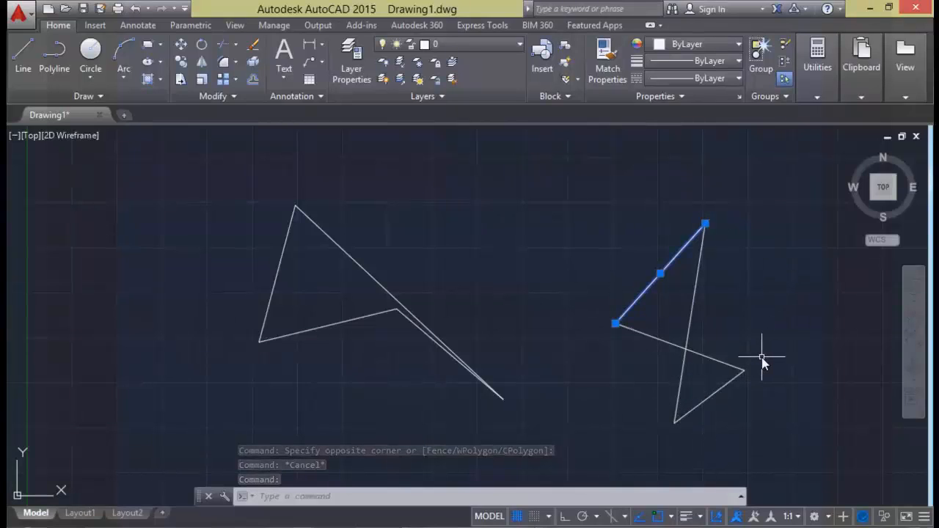
click(660, 274)
click(554, 241)
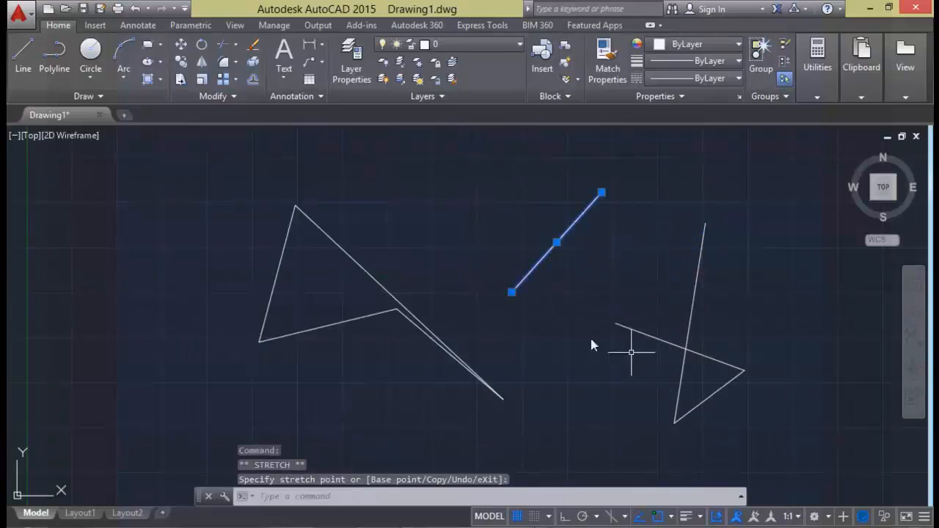
Lengthen the detached line by stretching its lower endpoint down and left and its upper endpoint up and right.
click(512, 292)
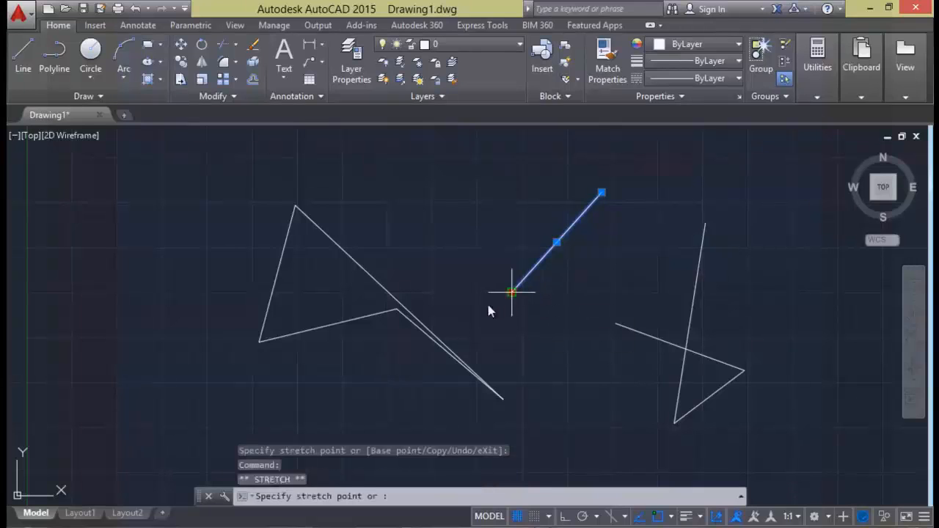
click(471, 344)
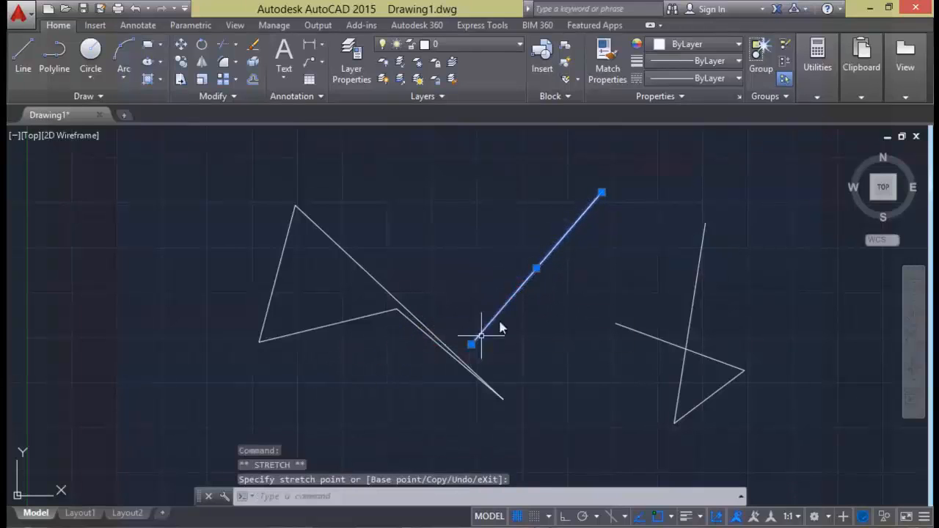
click(602, 192)
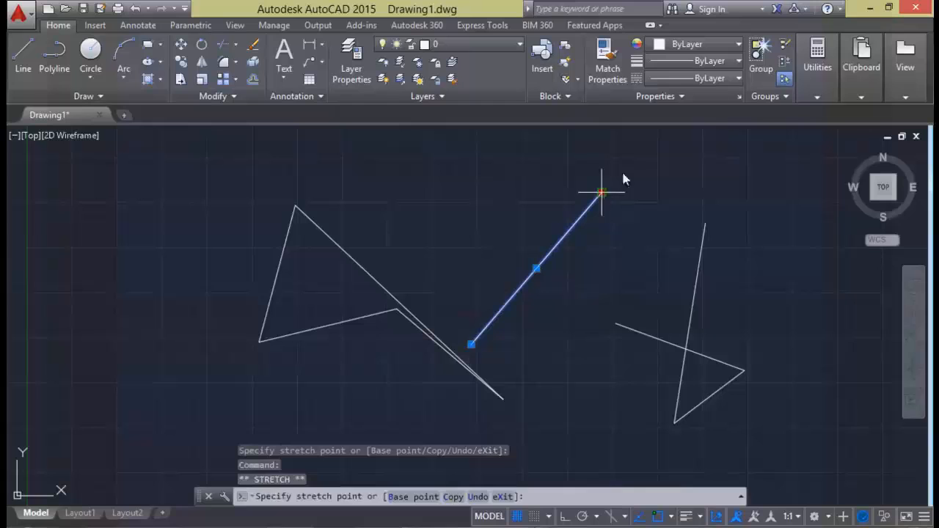
click(658, 145)
Move the detached line rightward by its midpoint grip, and move the first shape's long upper line so its midpoint meets that line's midpoint.
click(564, 245)
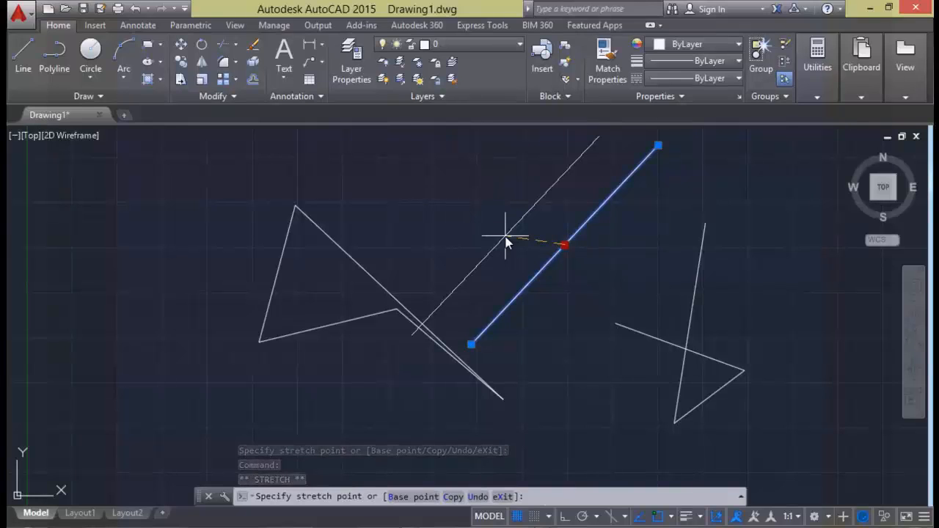
click(600, 265)
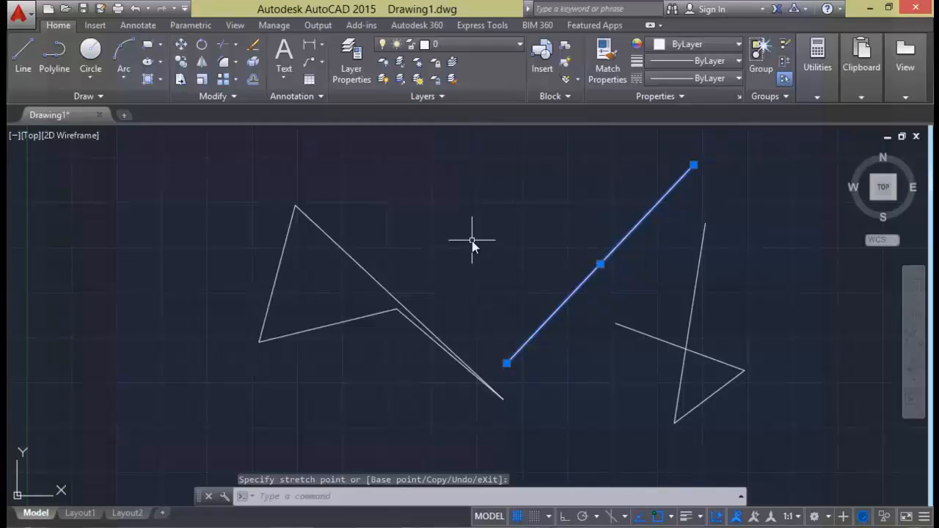
click(366, 273)
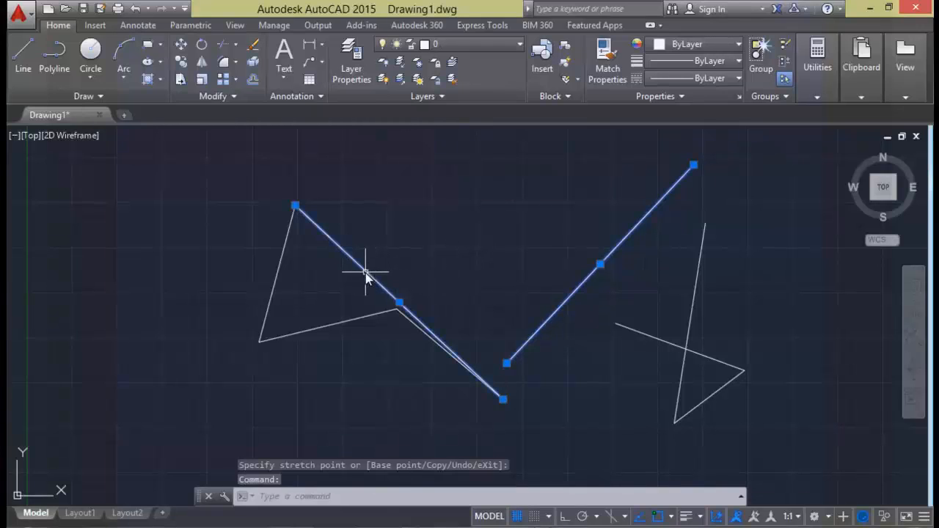
click(399, 303)
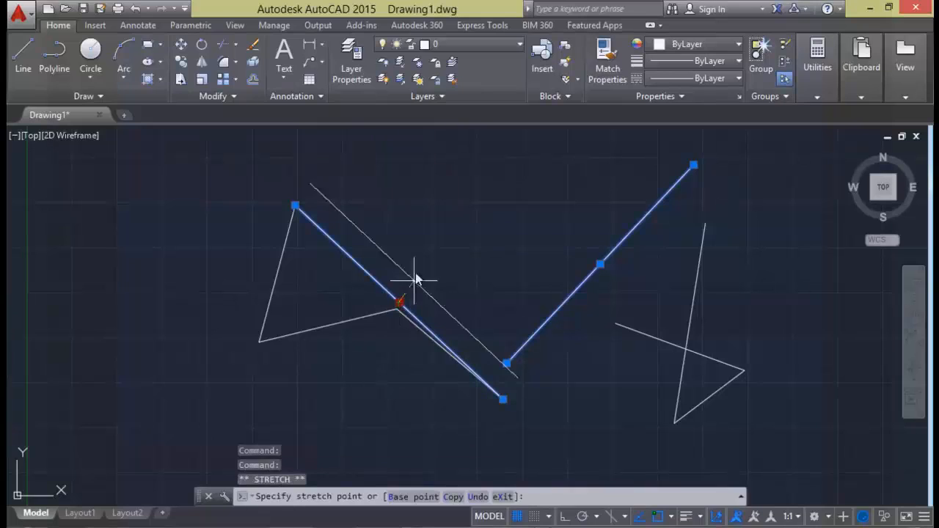
click(600, 264)
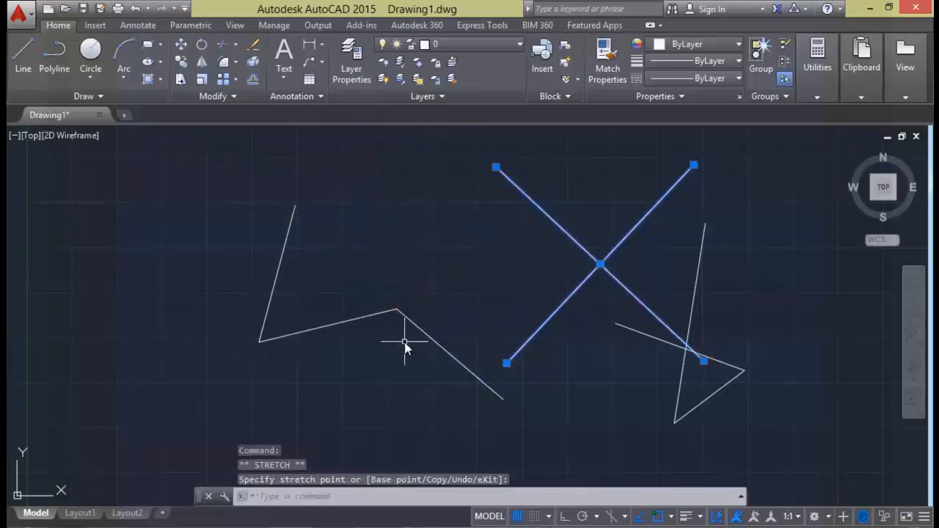
Clear the selection and undo the last two grip edits.
key(Escape)
key(ctrl+z)
key(ctrl+z)
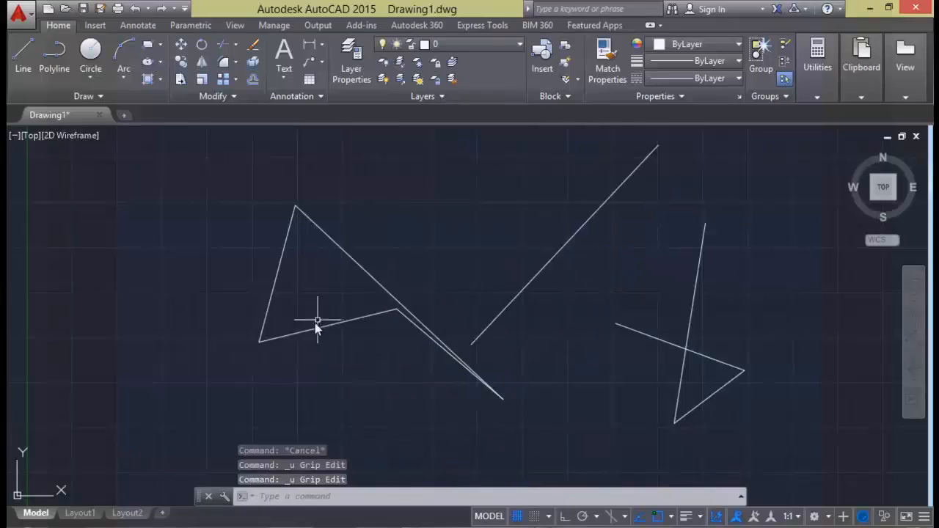
Move the first shape's long upper line by its midpoint grip onto the detached line's midpoint, and clear the selection.
click(369, 275)
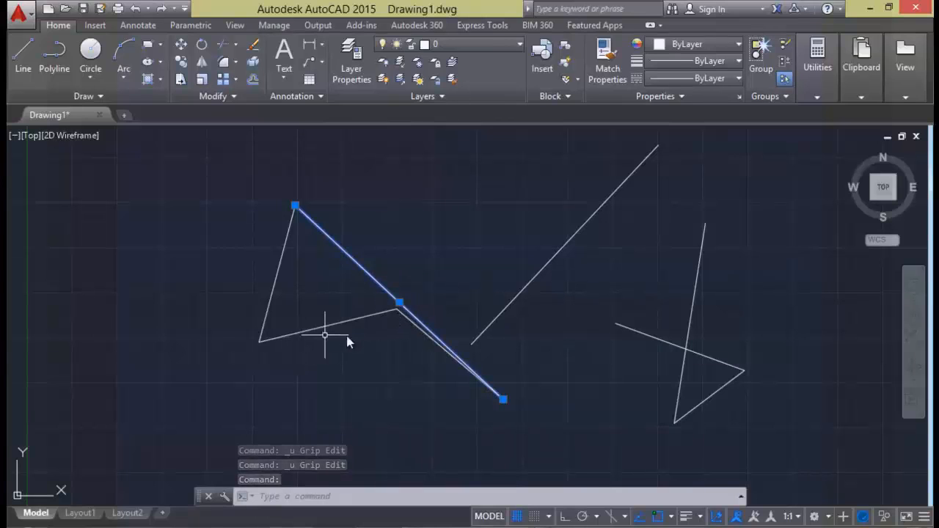
click(399, 302)
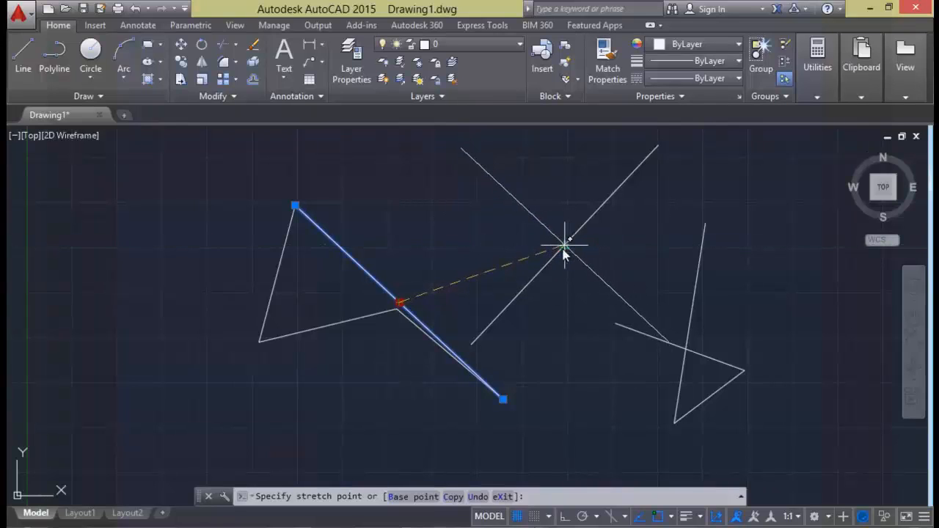
click(563, 246)
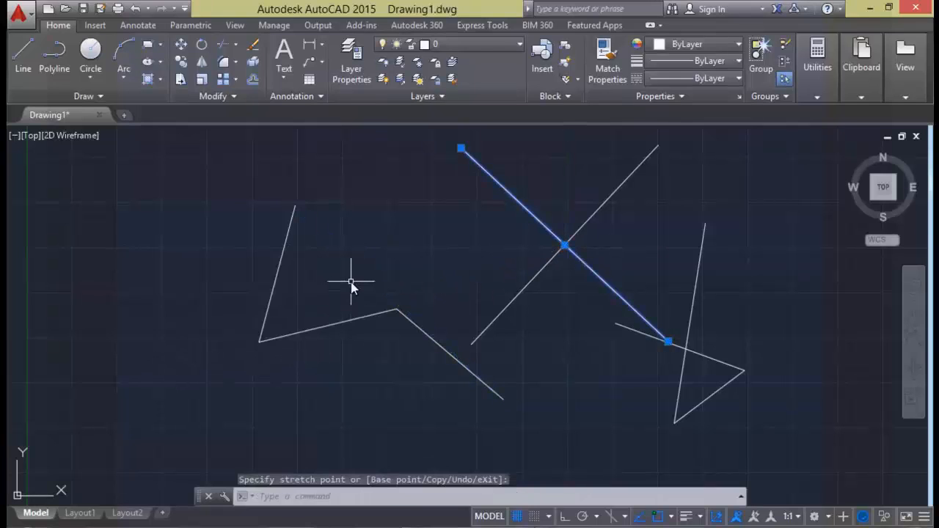
key(Escape)
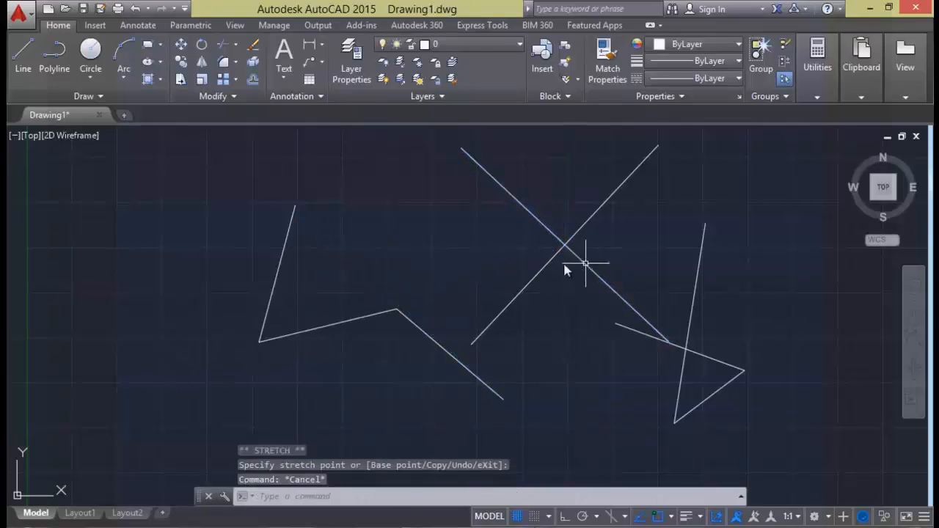
Move the first shape's steep left line by its midpoint grip to the adjoining line's midpoint, and on to that line's right endpoint.
click(272, 273)
click(277, 274)
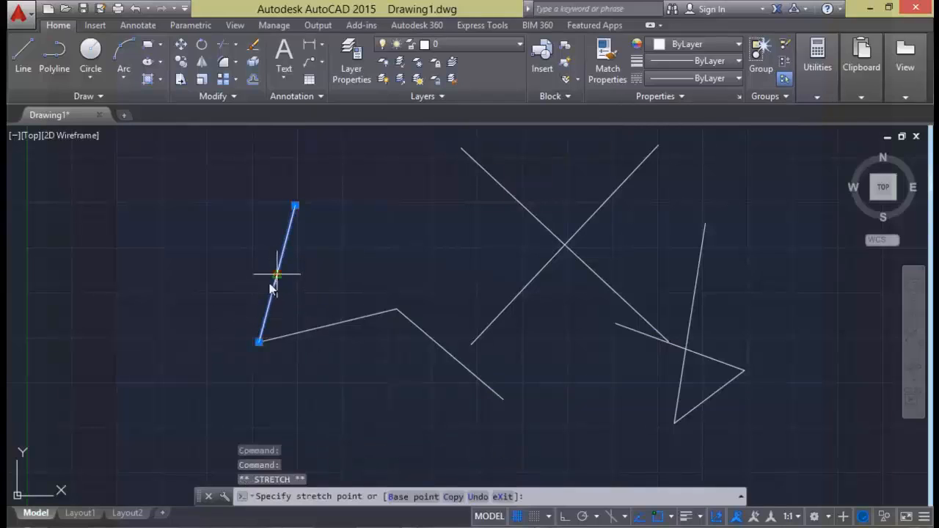
click(327, 326)
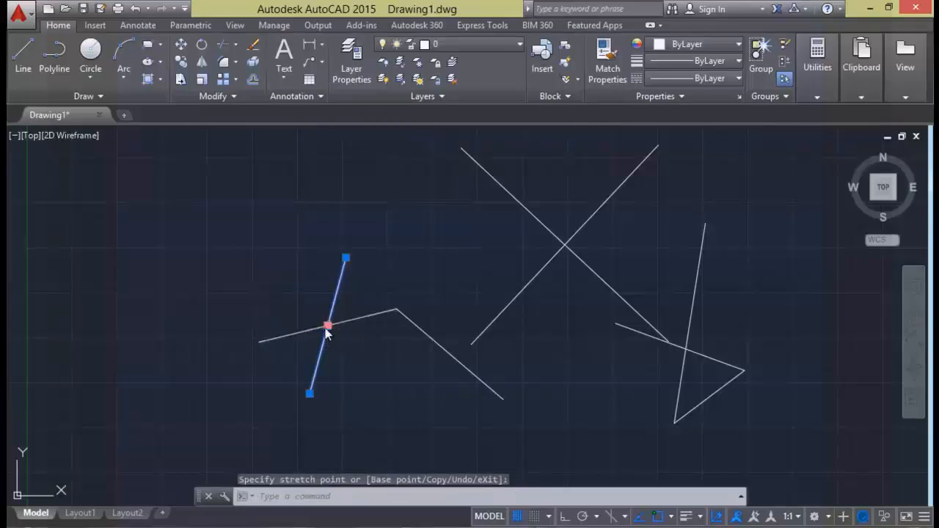
click(327, 327)
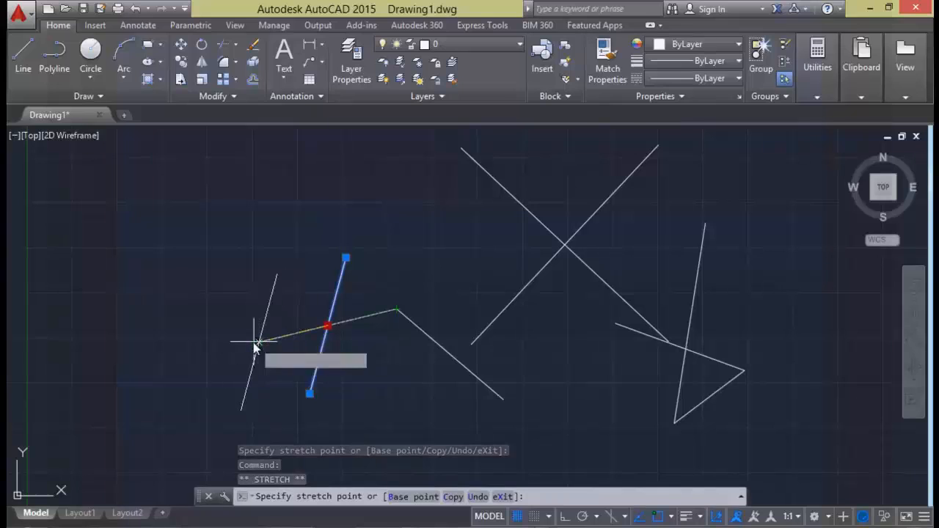
click(399, 314)
key(Escape)
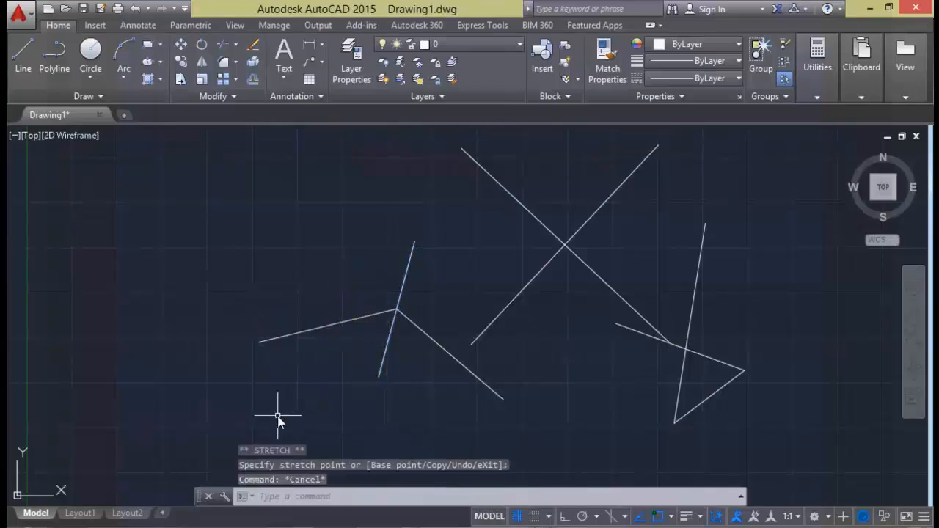
Move the nearly horizontal line of the left group by its midpoint grip onto the steep line's lower endpoint.
click(339, 325)
click(327, 326)
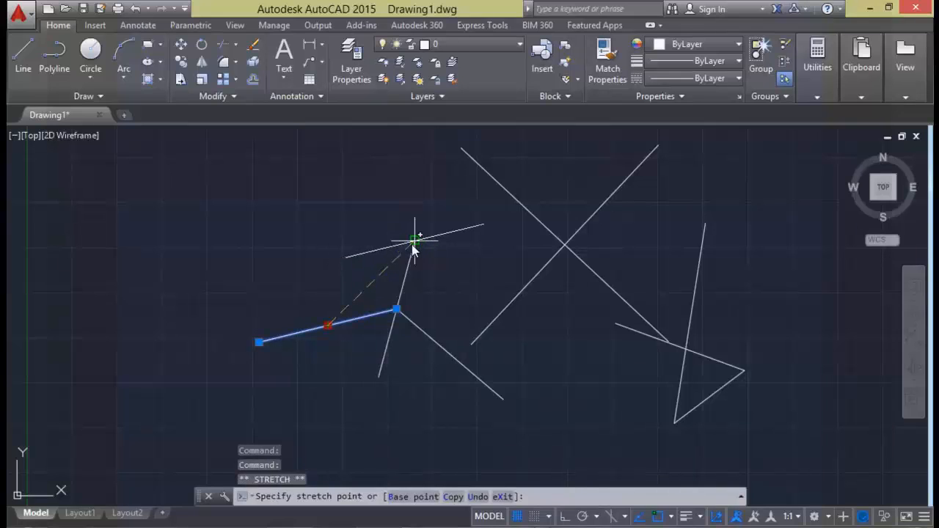
click(380, 376)
key(Escape)
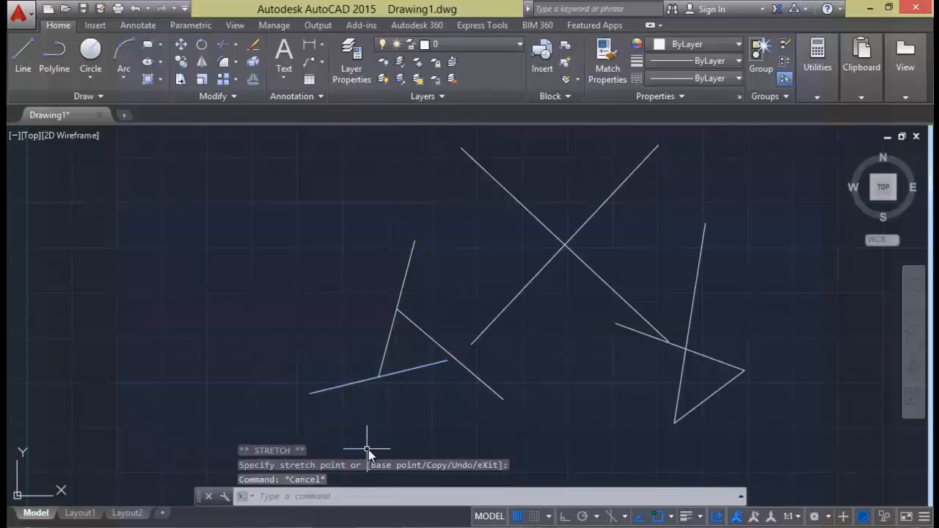
Stretch the lower-right endpoint of the left group's diagonal line to the left endpoint of the nearly horizontal line.
click(464, 368)
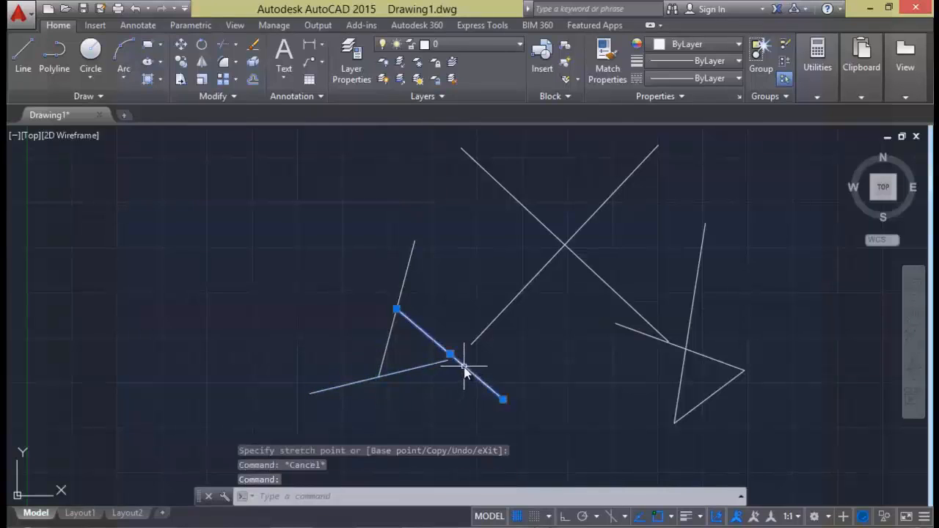
click(503, 400)
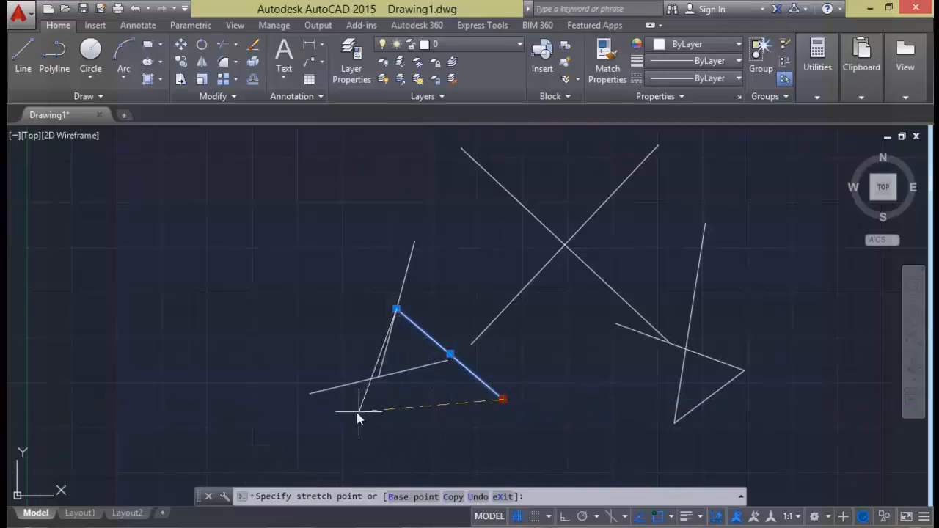
click(310, 395)
key(Escape)
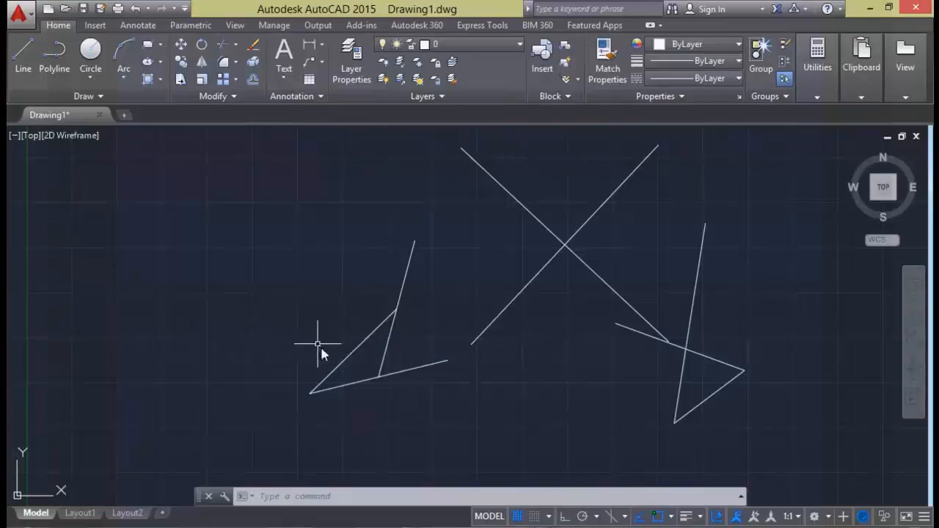
Erase the diagonal line and the steep line from the left group.
click(353, 352)
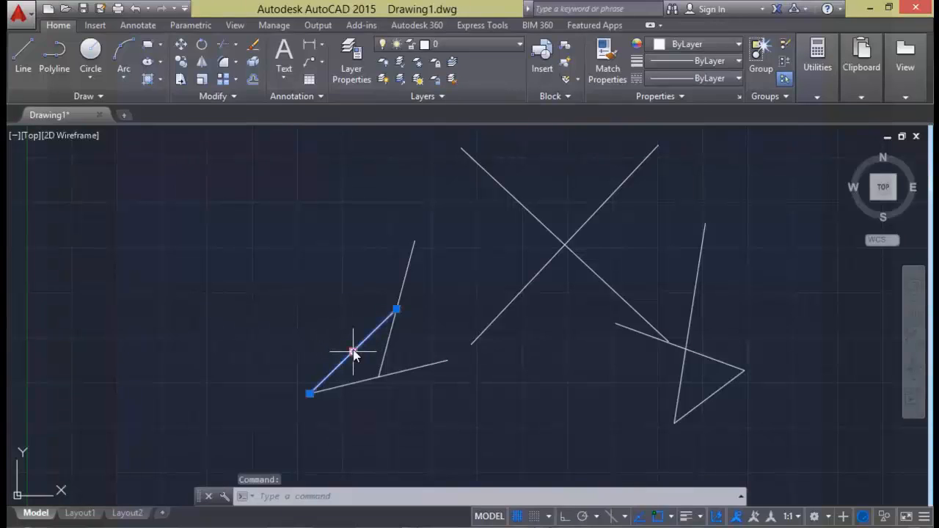
click(252, 46)
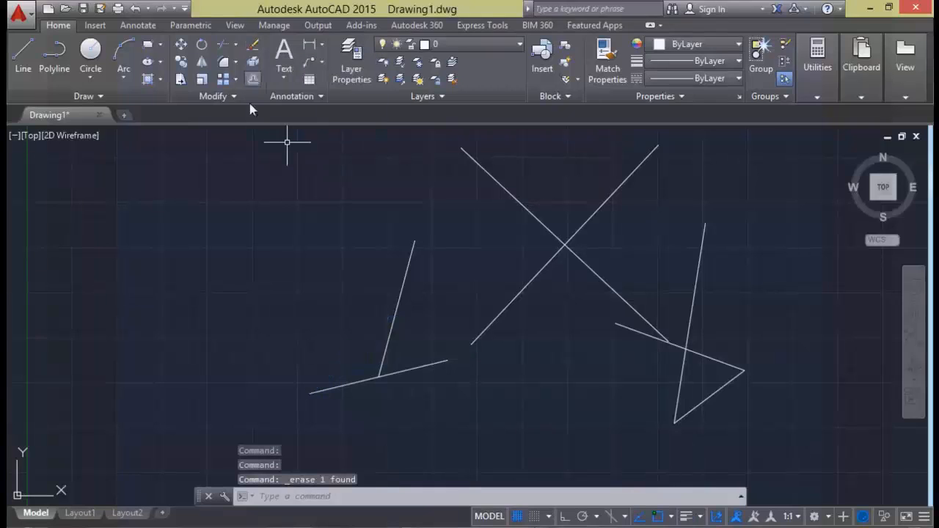
click(388, 337)
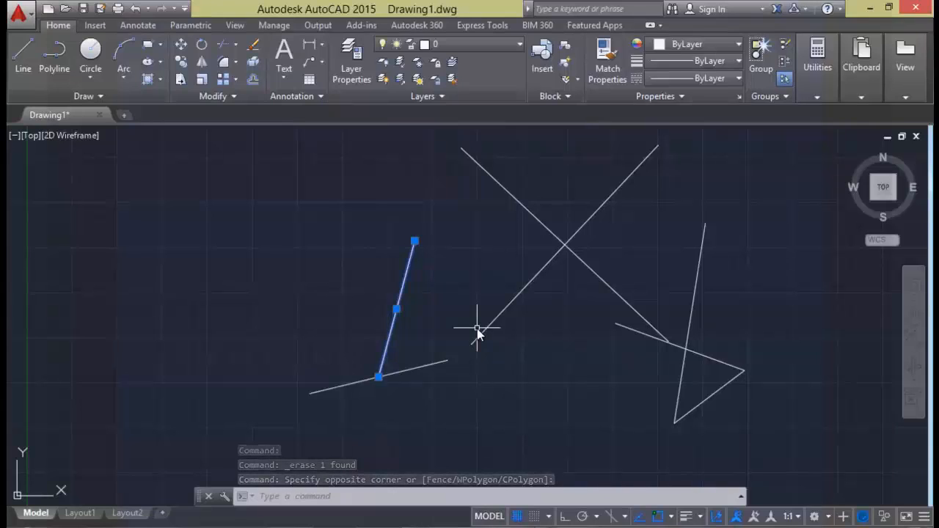
key(Delete)
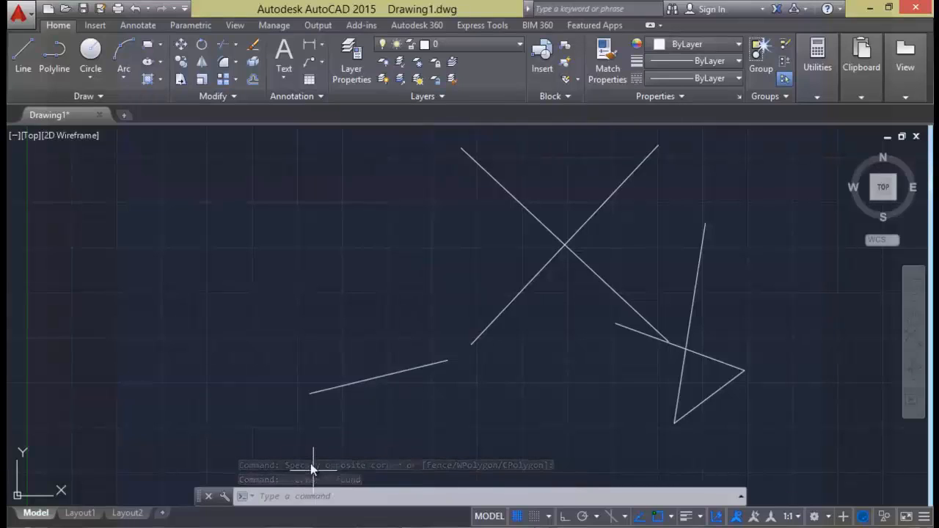
click(327, 391)
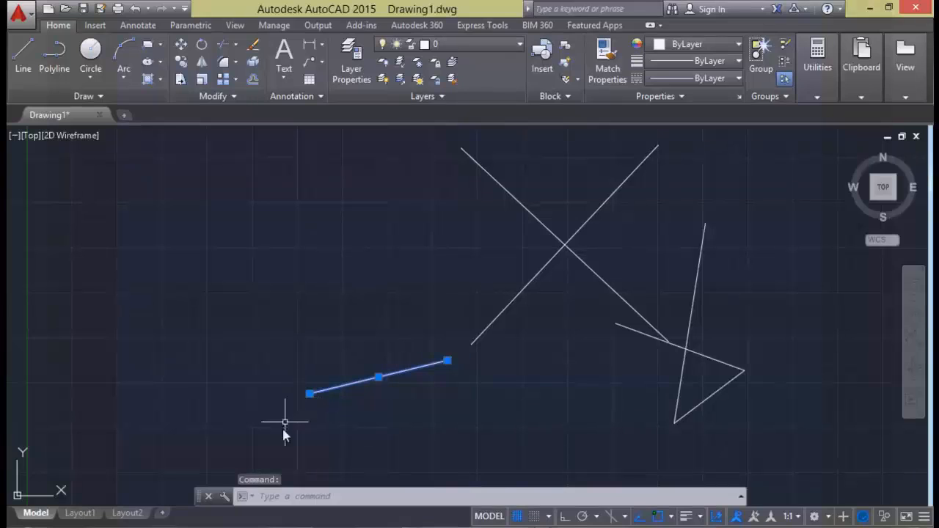
key(Delete)
key(Escape)
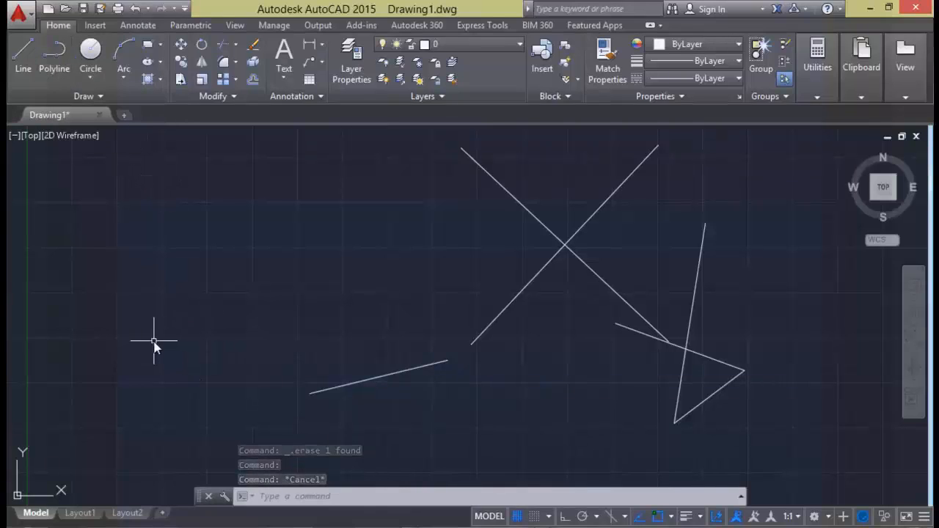
Draw four connected lines from the drawing's left side: 50 units right and slightly down, 10 units up-left, and two freehand segments back leftward.
text(l)
key(Return)
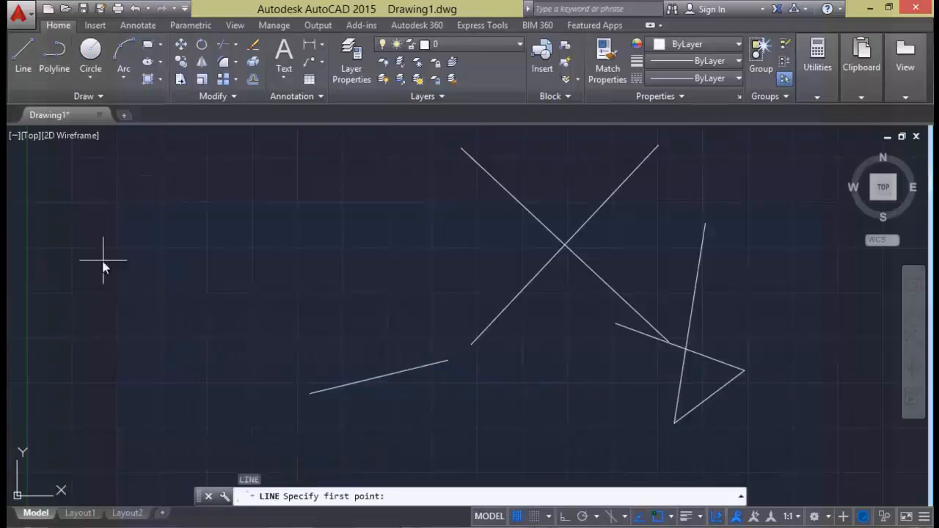
click(119, 293)
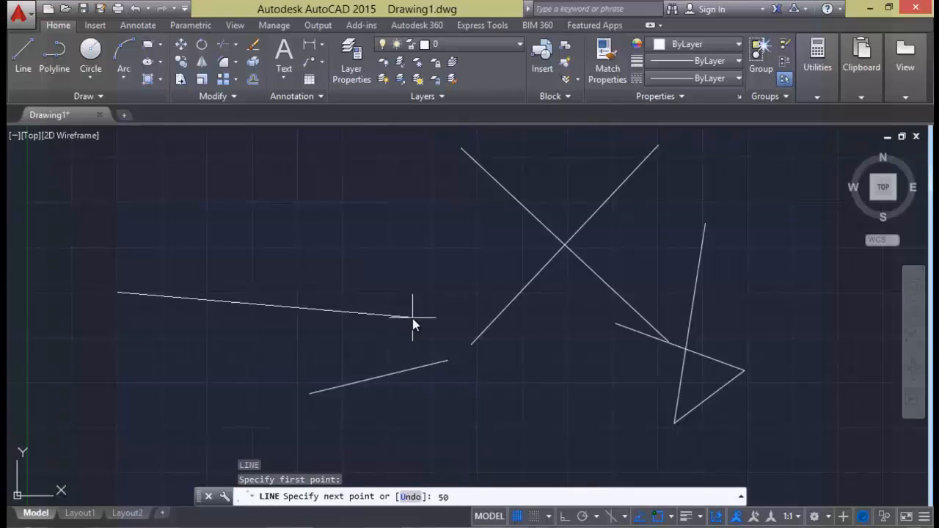
key(Return)
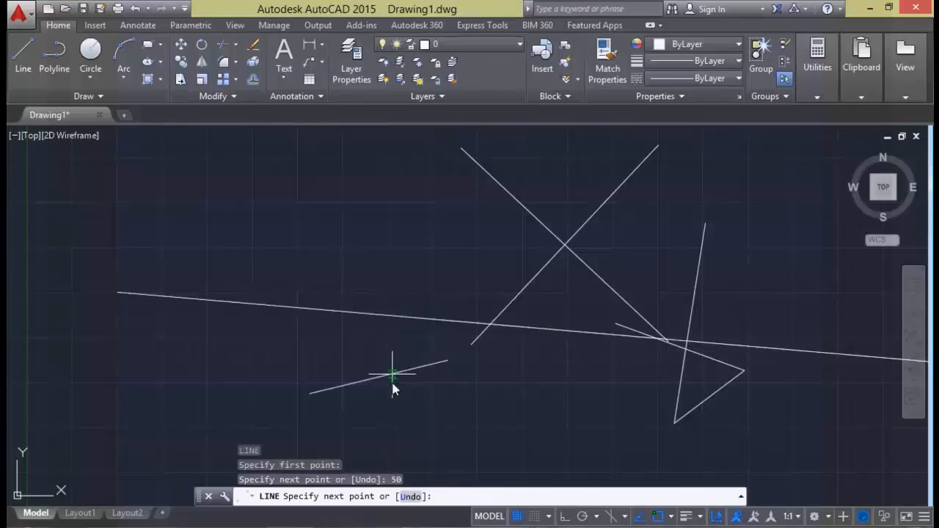
scroll(343, 377, down, 2)
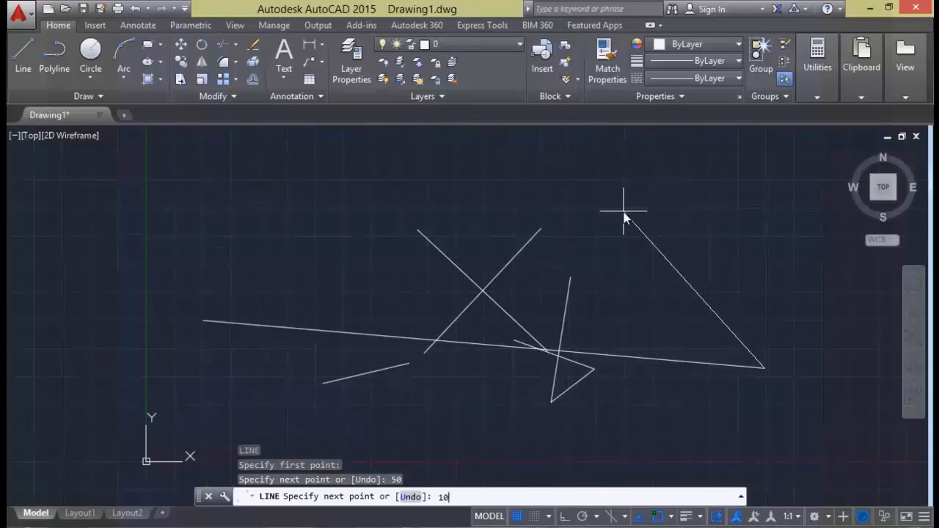
key(Return)
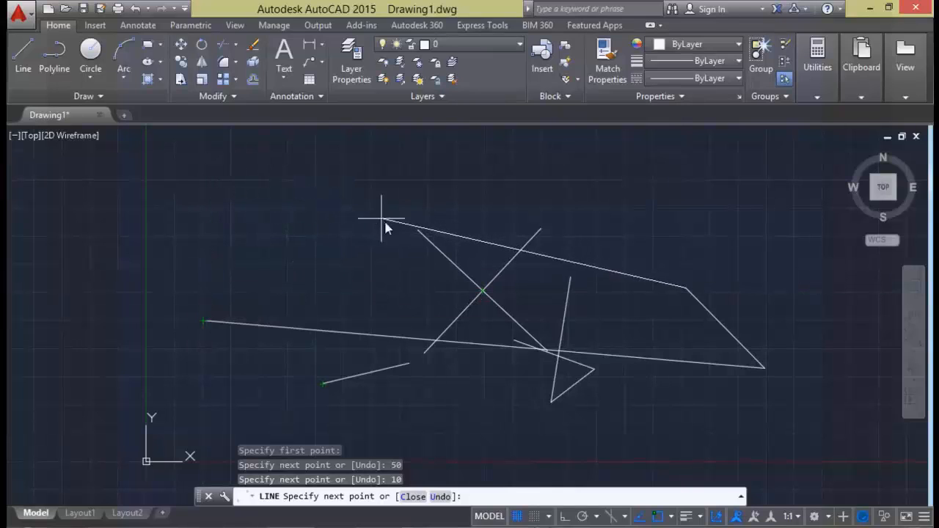
click(457, 207)
click(302, 232)
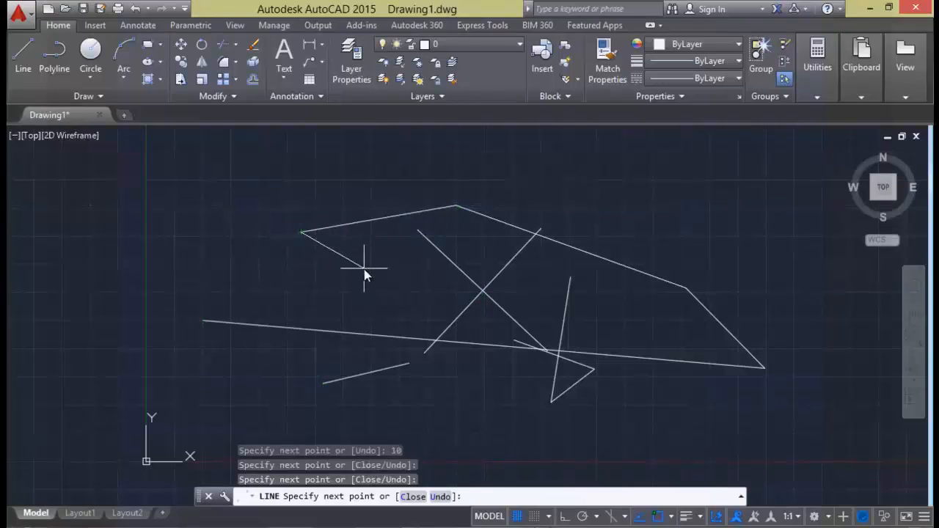
key(Escape)
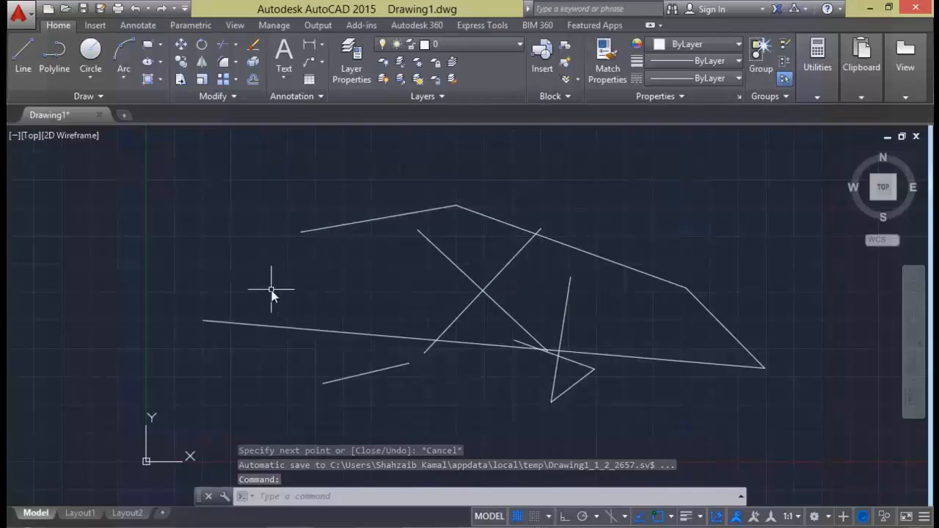
Examine the drawn lines at several magnifications, zooming in and out around the drawing.
scroll(272, 289, down, 2)
scroll(278, 237, up, 2)
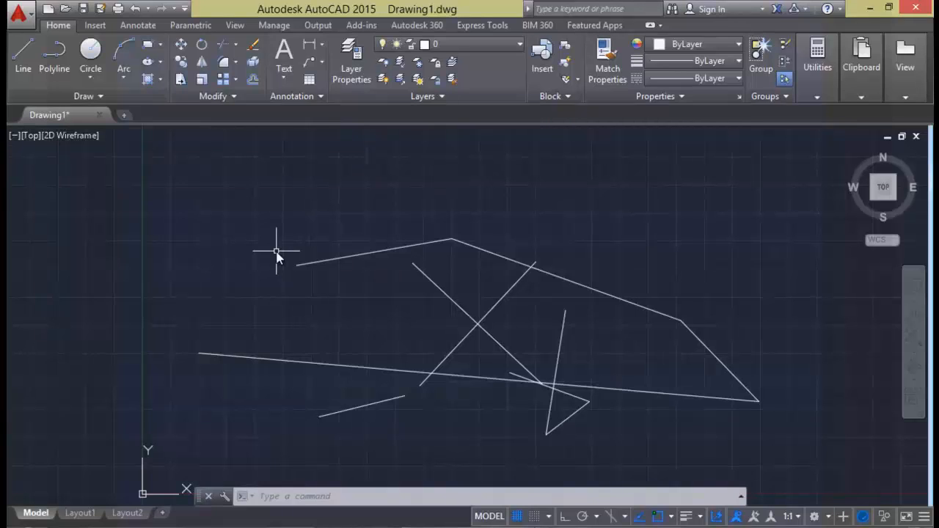
scroll(276, 251, down, 2)
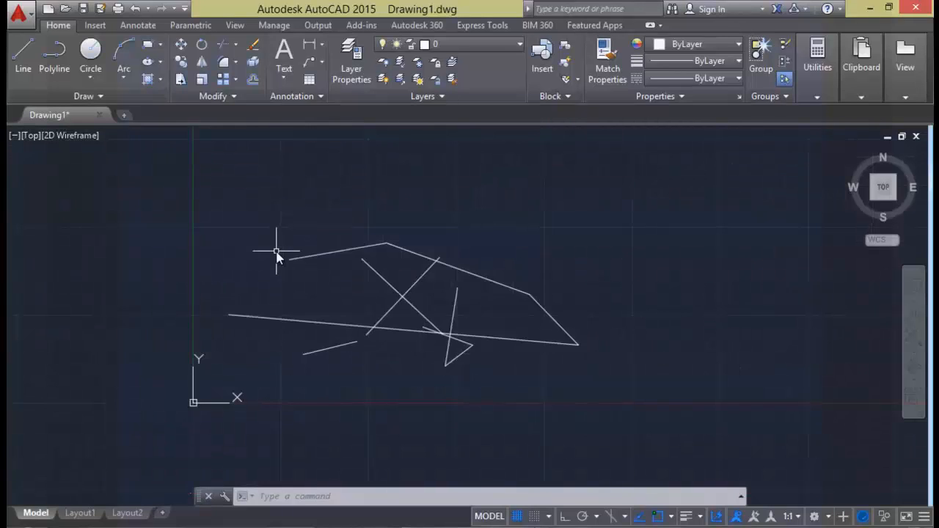
scroll(276, 252, up, 4)
scroll(276, 251, down, 5)
scroll(275, 251, up, 2)
scroll(618, 325, up, 2)
scroll(605, 334, down, 2)
scroll(606, 334, down, 3)
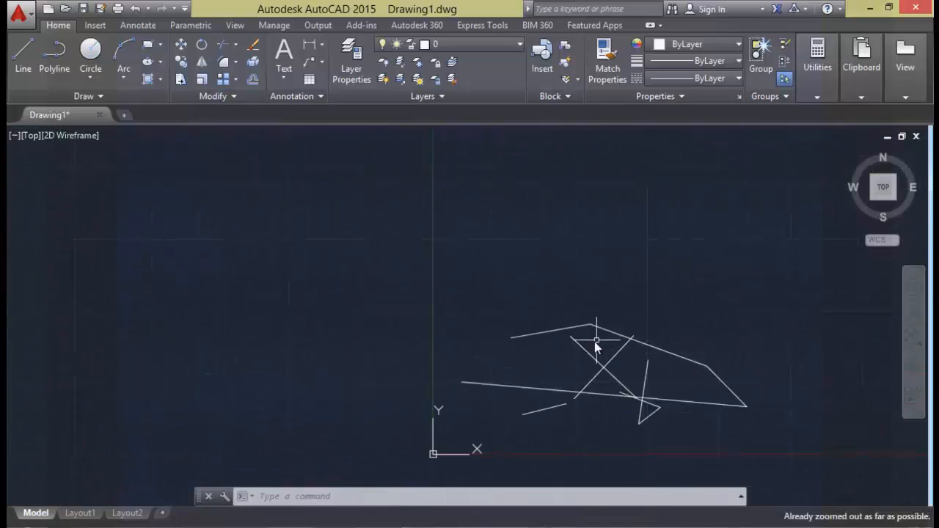
Examine the upper chain of lines and the empty area beside it by panning and zooming across the drawing.
scroll(592, 341, up, 4)
middle_drag(592, 340, 565, 332)
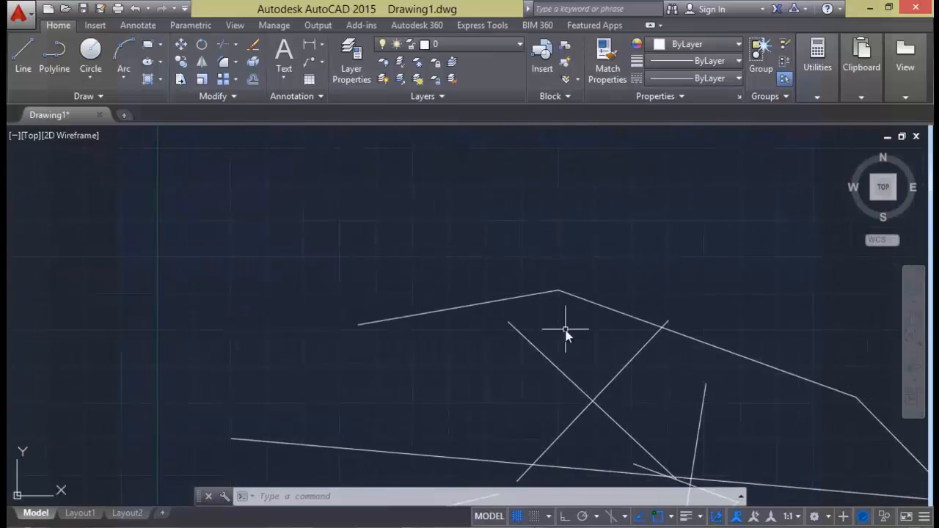
click(558, 335)
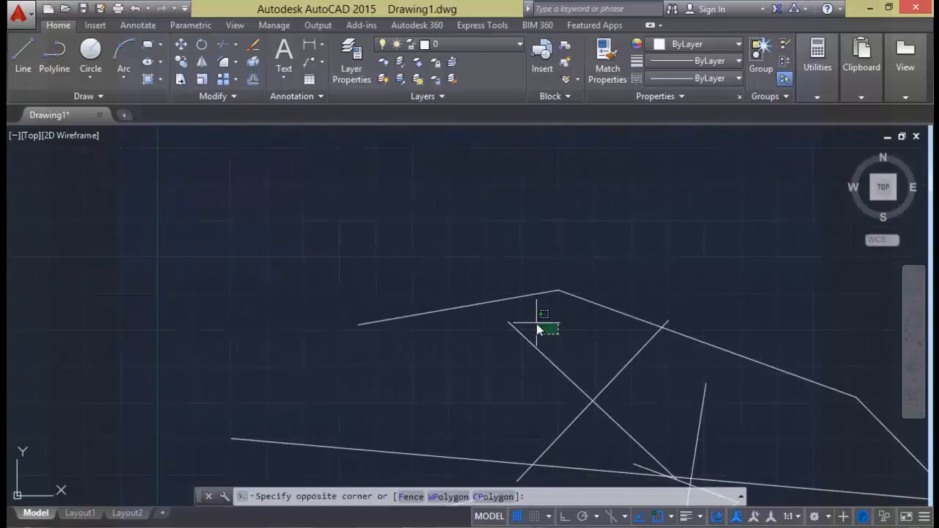
click(537, 328)
scroll(556, 318, down, 2)
middle_drag(555, 318, 682, 314)
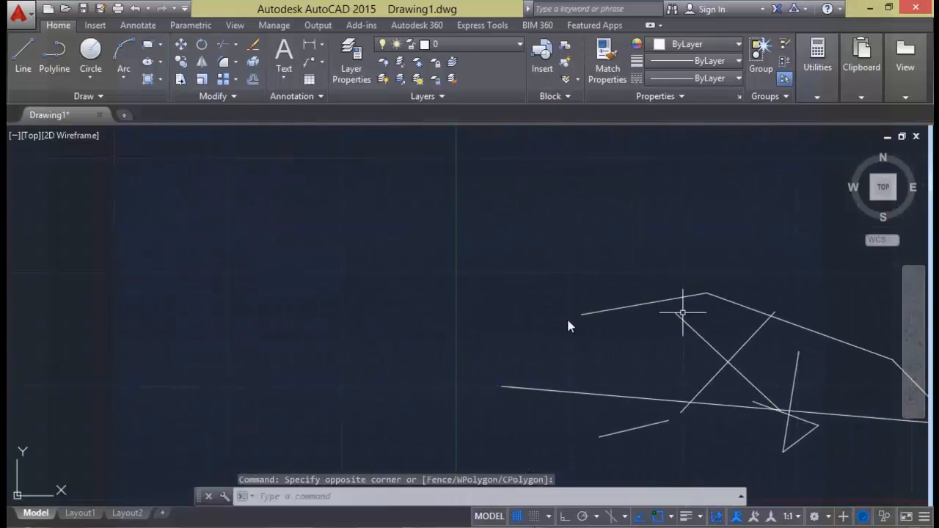
scroll(424, 324, down, 2)
scroll(423, 324, up, 3)
scroll(423, 323, down, 1)
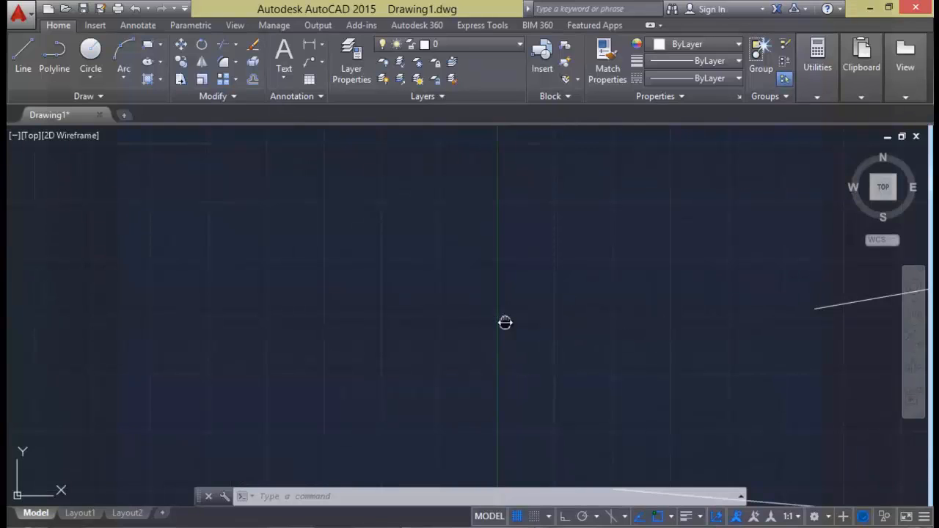
mouse_move(505, 323)
middle_down()
mouse_move(203, 321)
mouse_move(125, 287)
mouse_move(69, 241)
middle_up()
mouse_move(603, 308)
middle_down()
mouse_move(587, 318)
mouse_move(445, 317)
mouse_move(529, 350)
mouse_move(579, 385)
middle_up()
scroll(482, 350, up, 4)
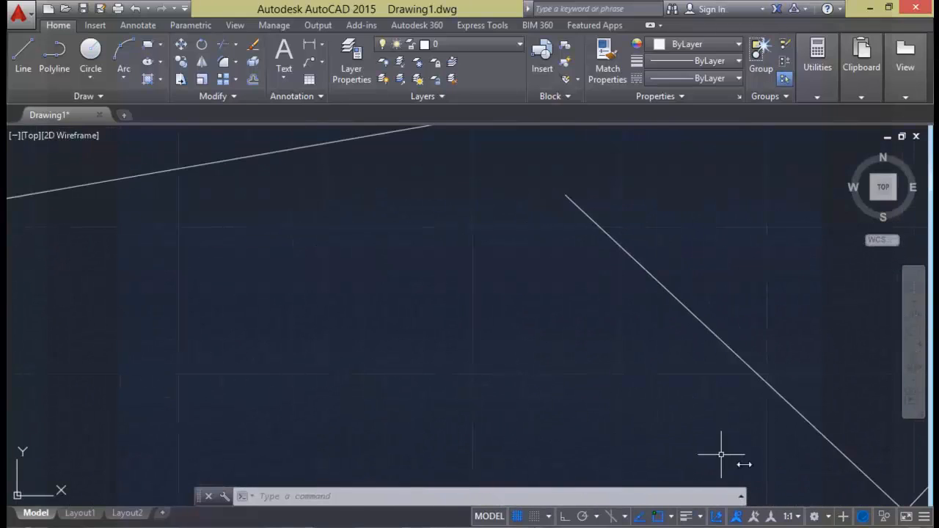
Examine the intersection of the two crossing diagonal lines up close, panning it into the middle of the view.
scroll(748, 429, down, 4)
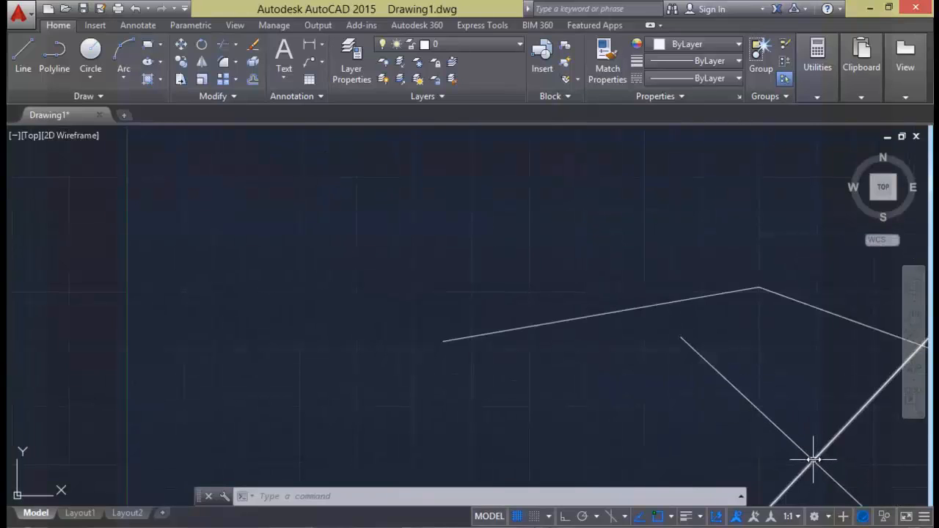
click(776, 443)
click(851, 471)
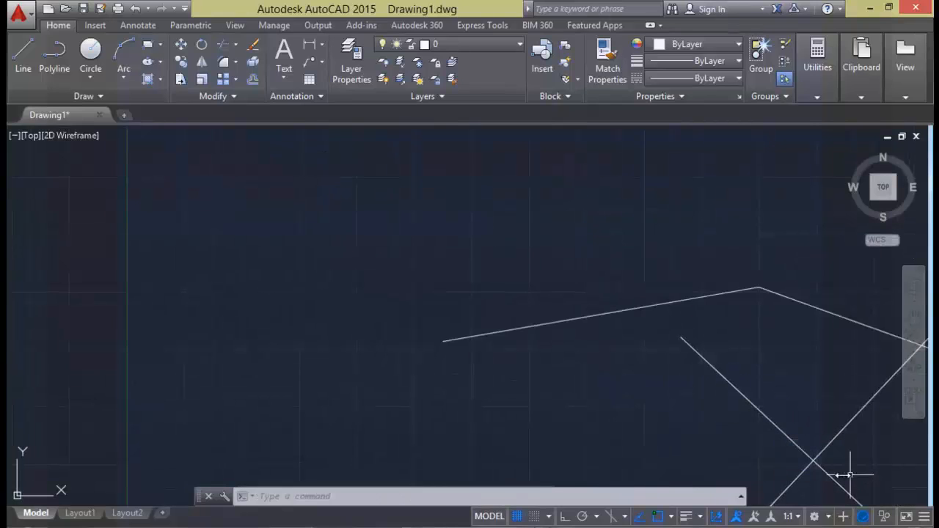
scroll(511, 419, up, 2)
mouse_move(719, 424)
middle_down()
mouse_move(603, 418)
mouse_move(331, 335)
middle_up()
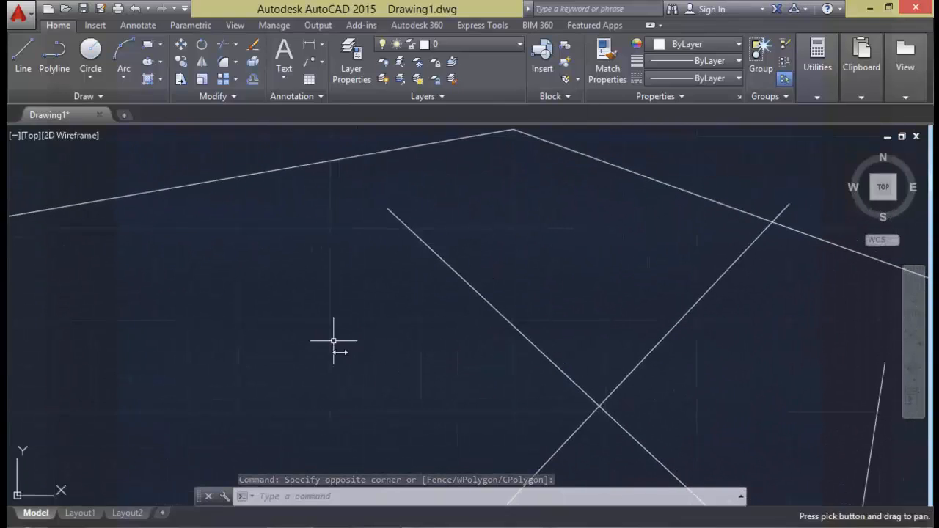
middle_drag(494, 384, 352, 335)
middle_drag(442, 353, 399, 346)
scroll(399, 345, up, 3)
scroll(371, 335, up, 4)
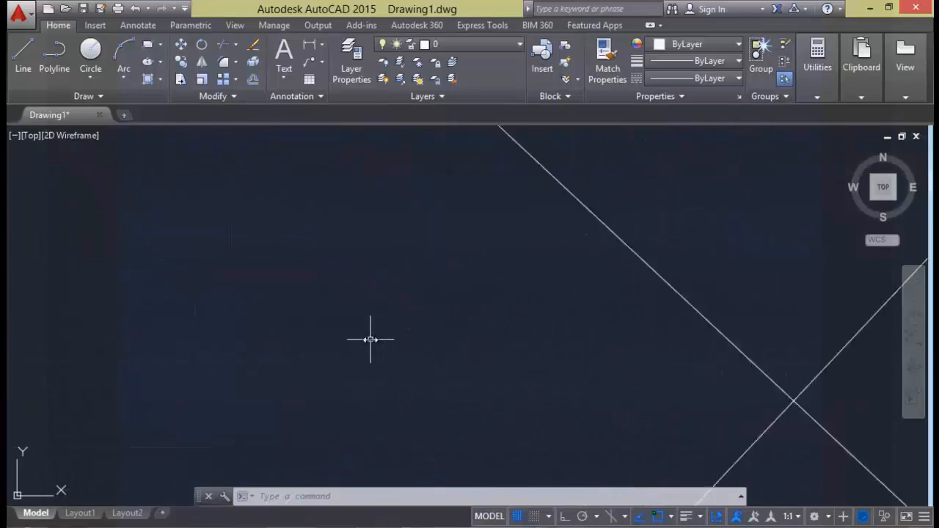
middle_drag(693, 380, 376, 330)
middle_drag(609, 392, 396, 362)
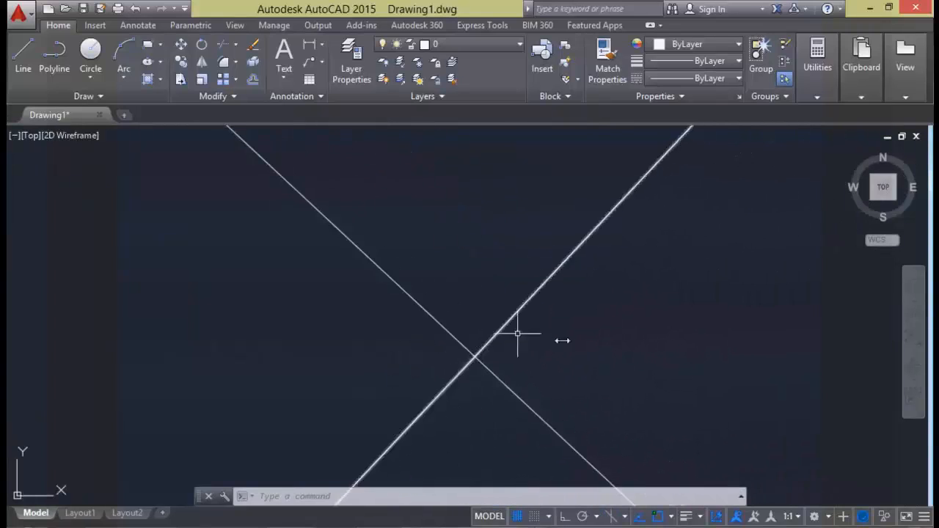
scroll(535, 383, down, 5)
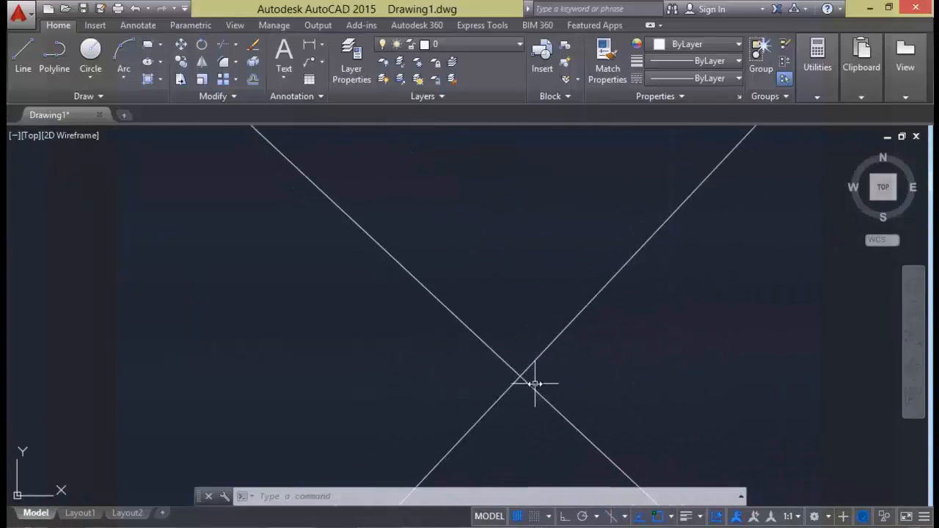